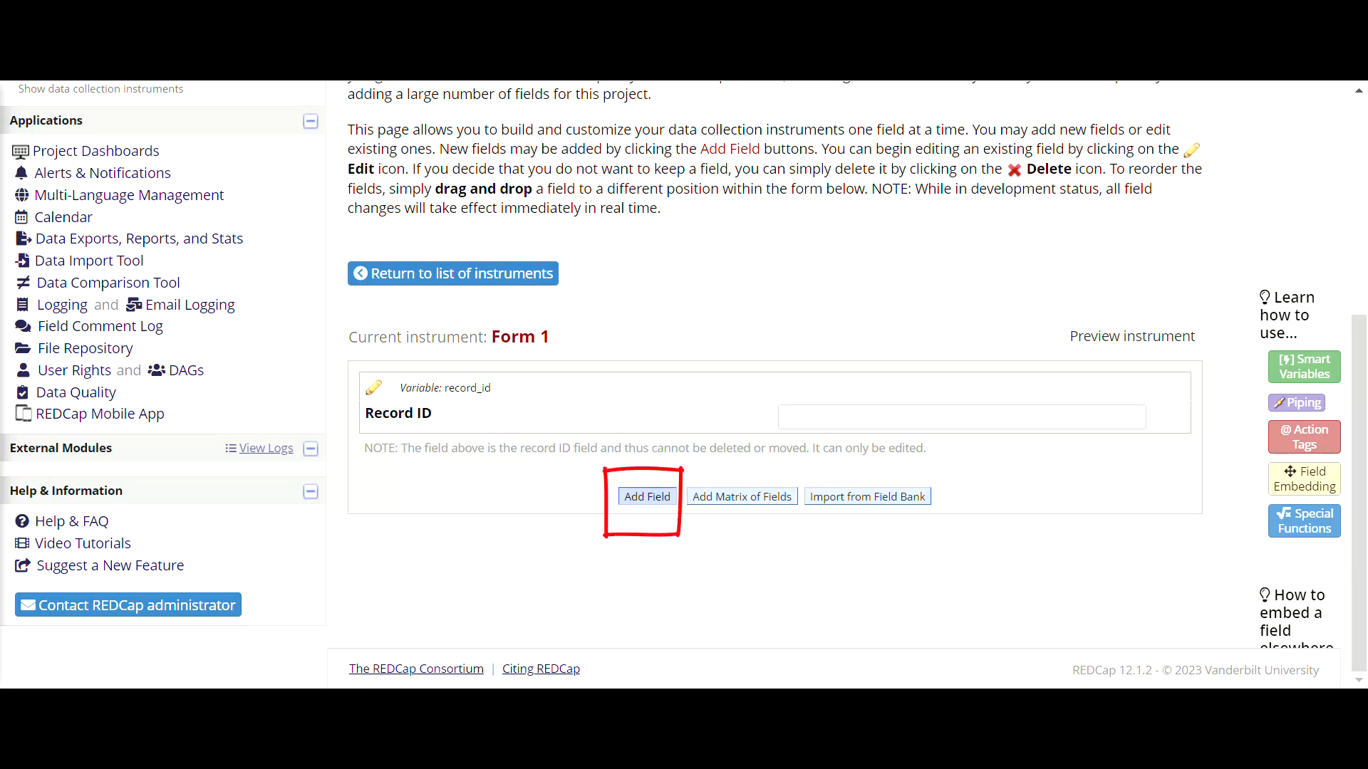
Add a new field to Form 1 with the type Multiple Choice - Radio Buttons (Single Answer).
left_click(647, 497)
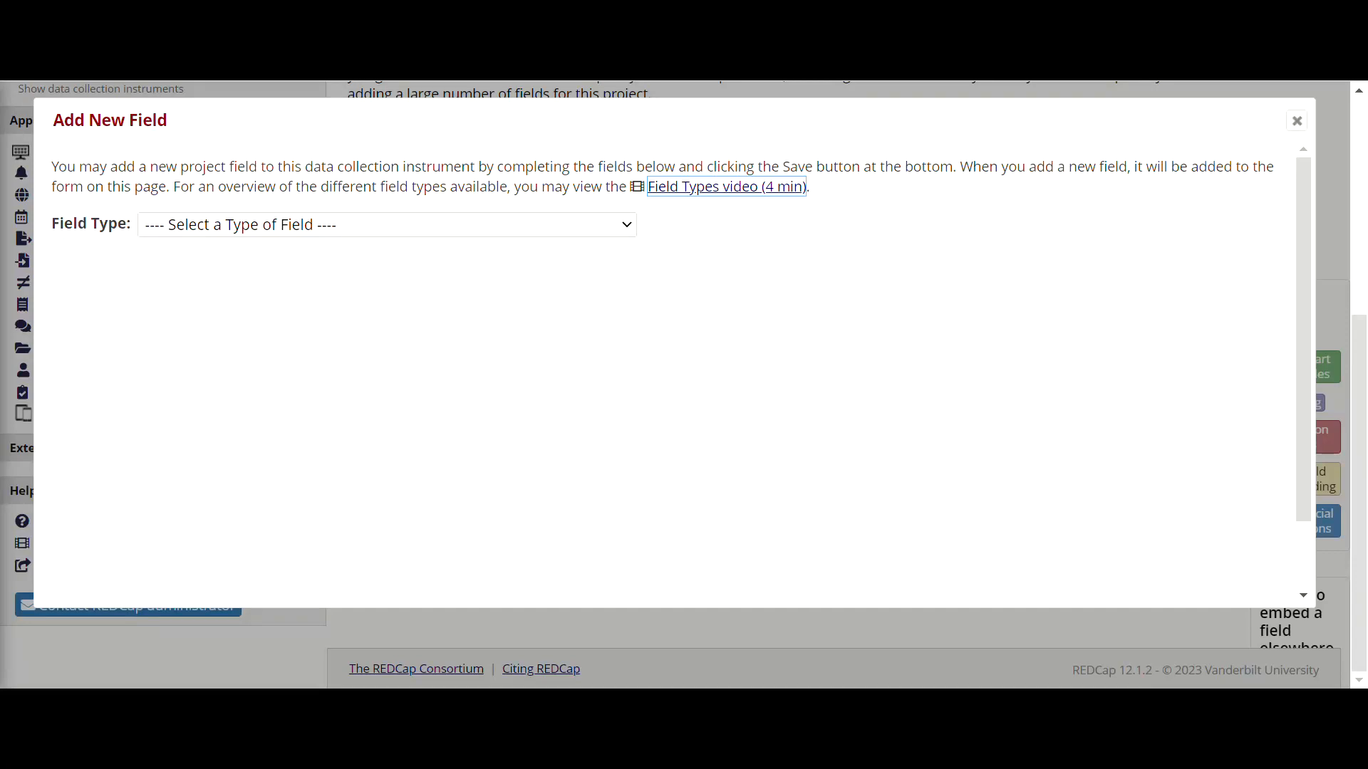
left_click(387, 224)
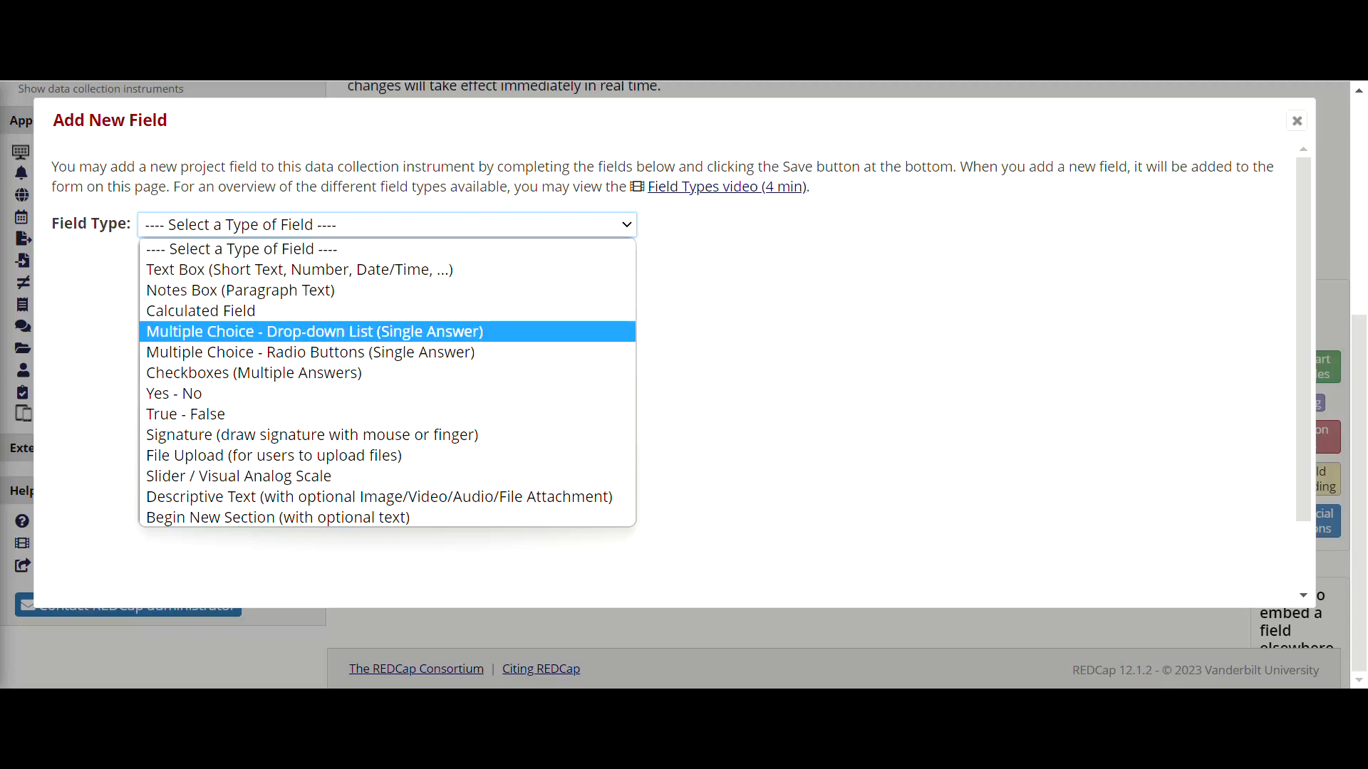
key("Return")
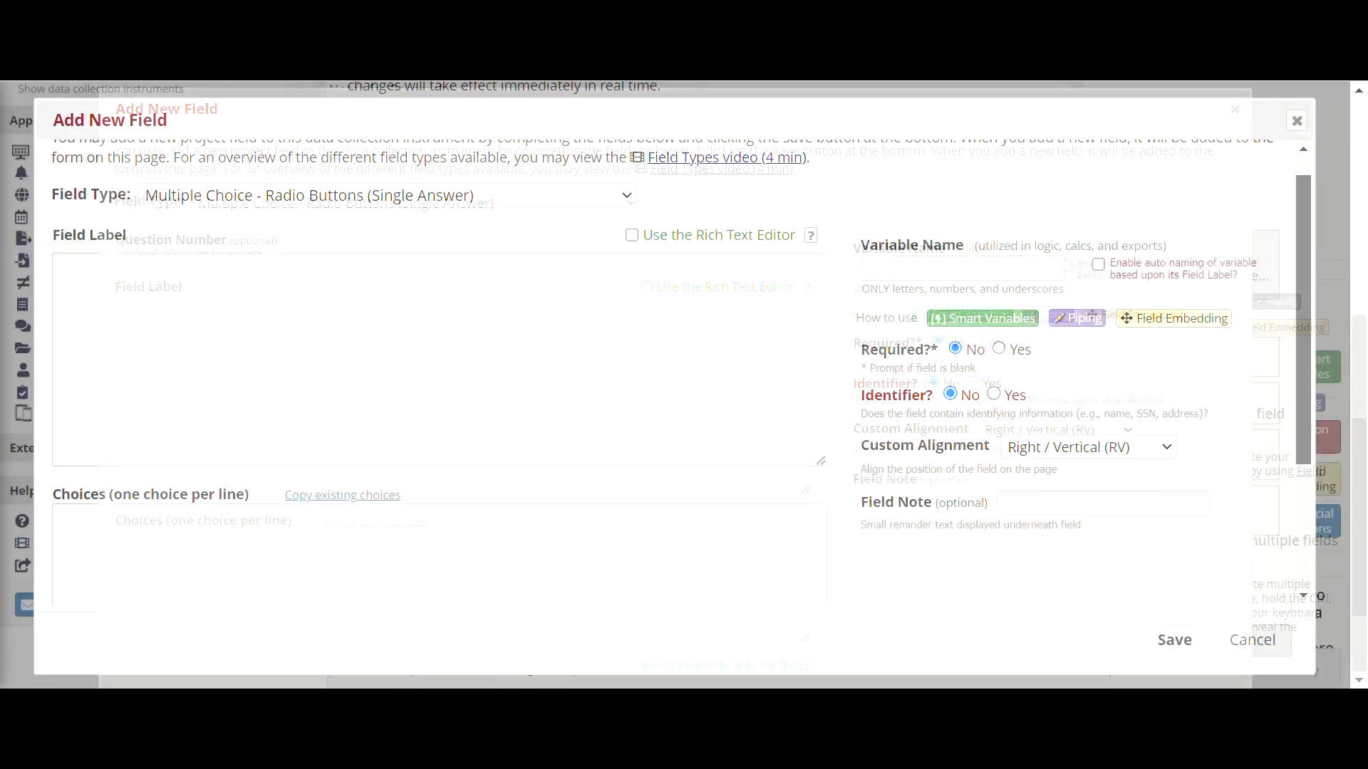
scroll(683, 356, "down", 5)
left_click_drag(1303, 413, 1303, 443)
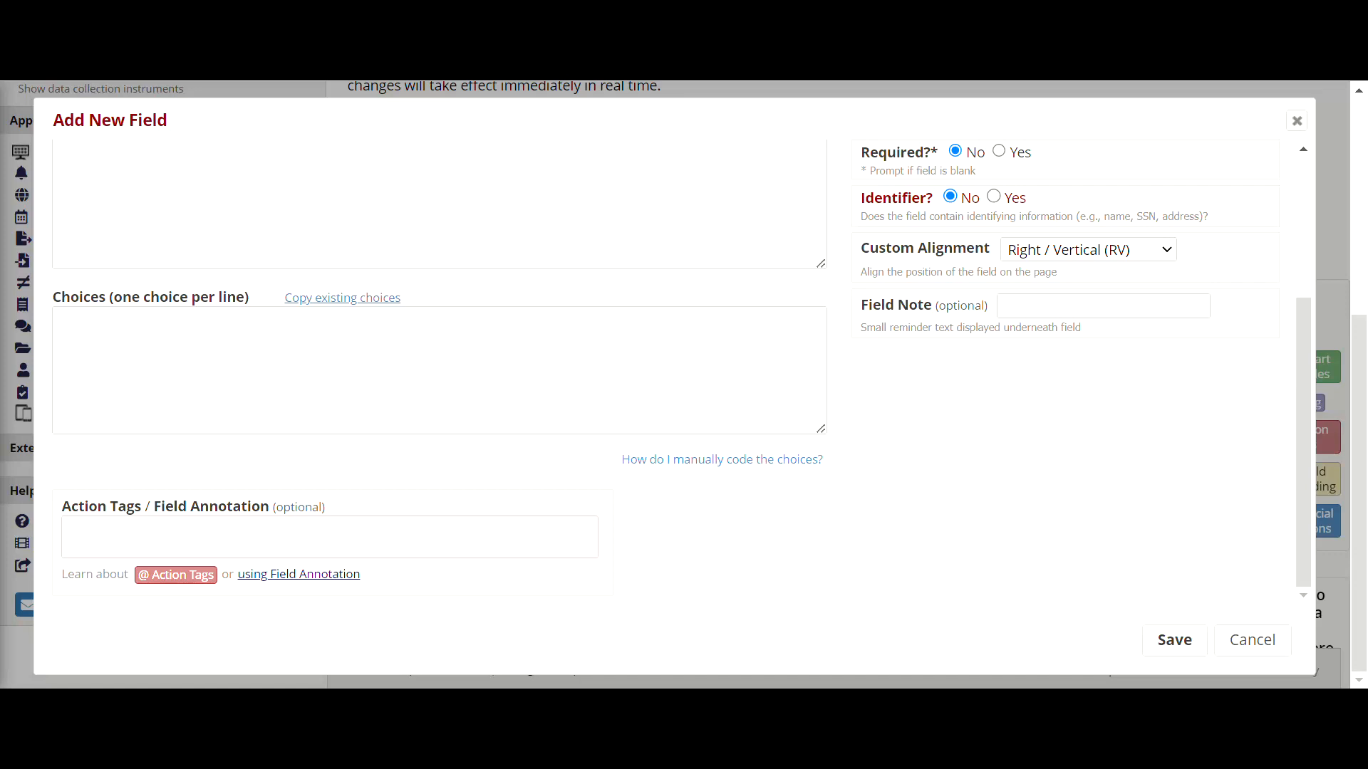
Show the help on manually coding choices and enter the choices "0, Male", "1, Female" and "2, Non-Binary", one per line.
left_click(722, 459)
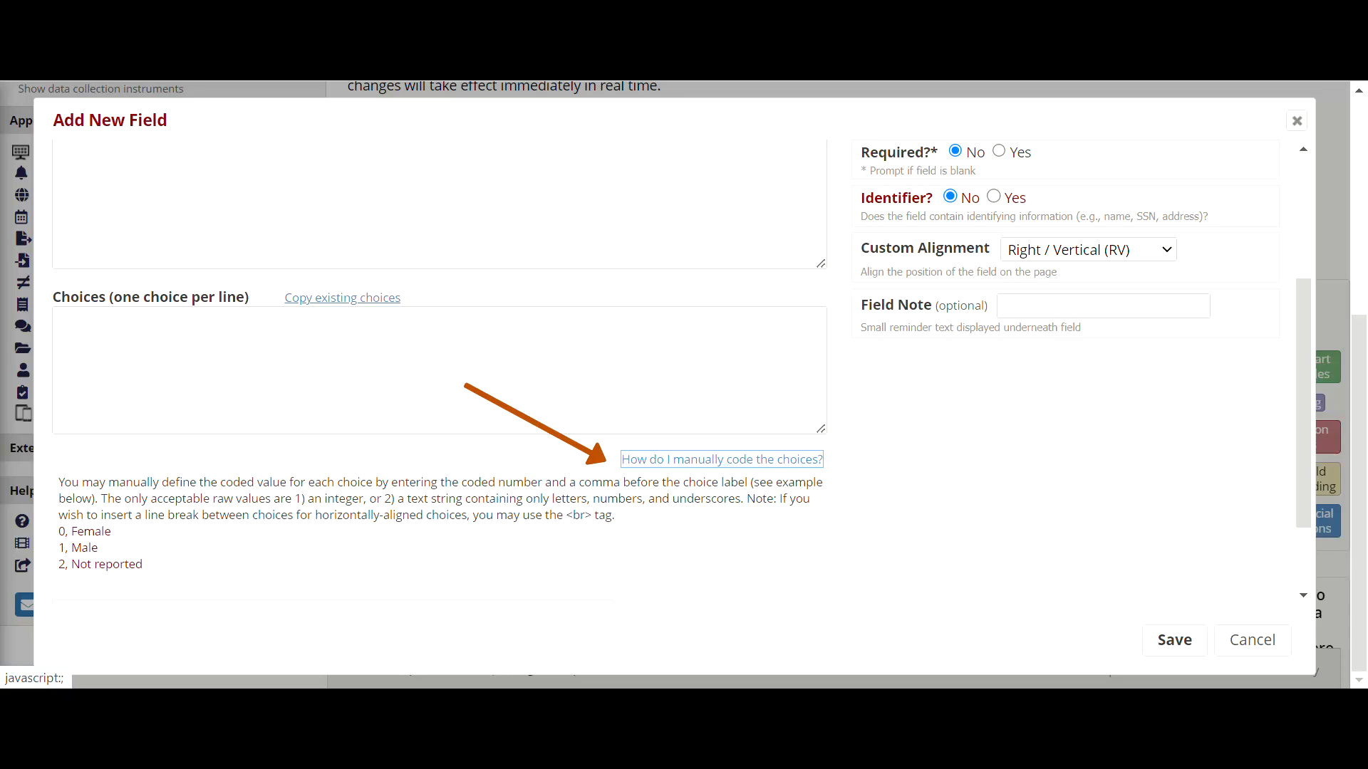
left_click(57, 318)
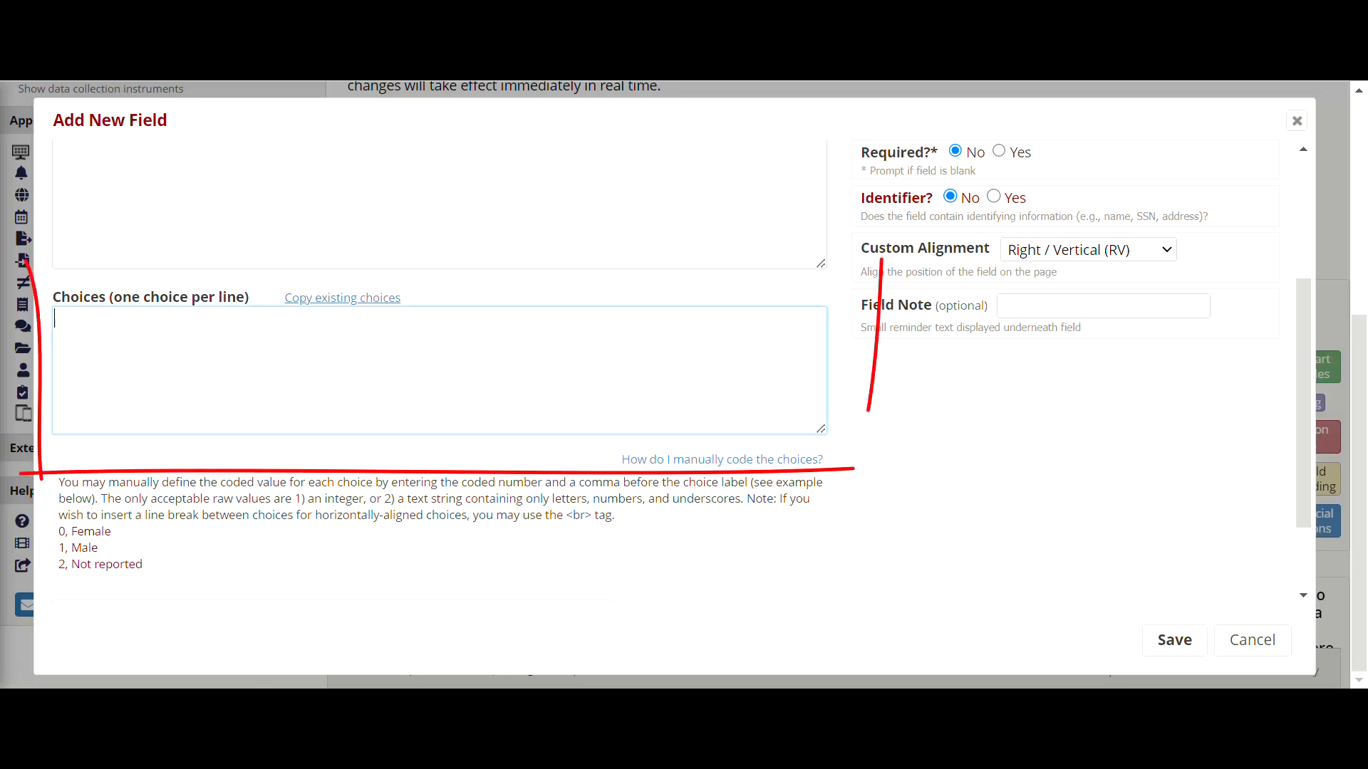
type("0,")
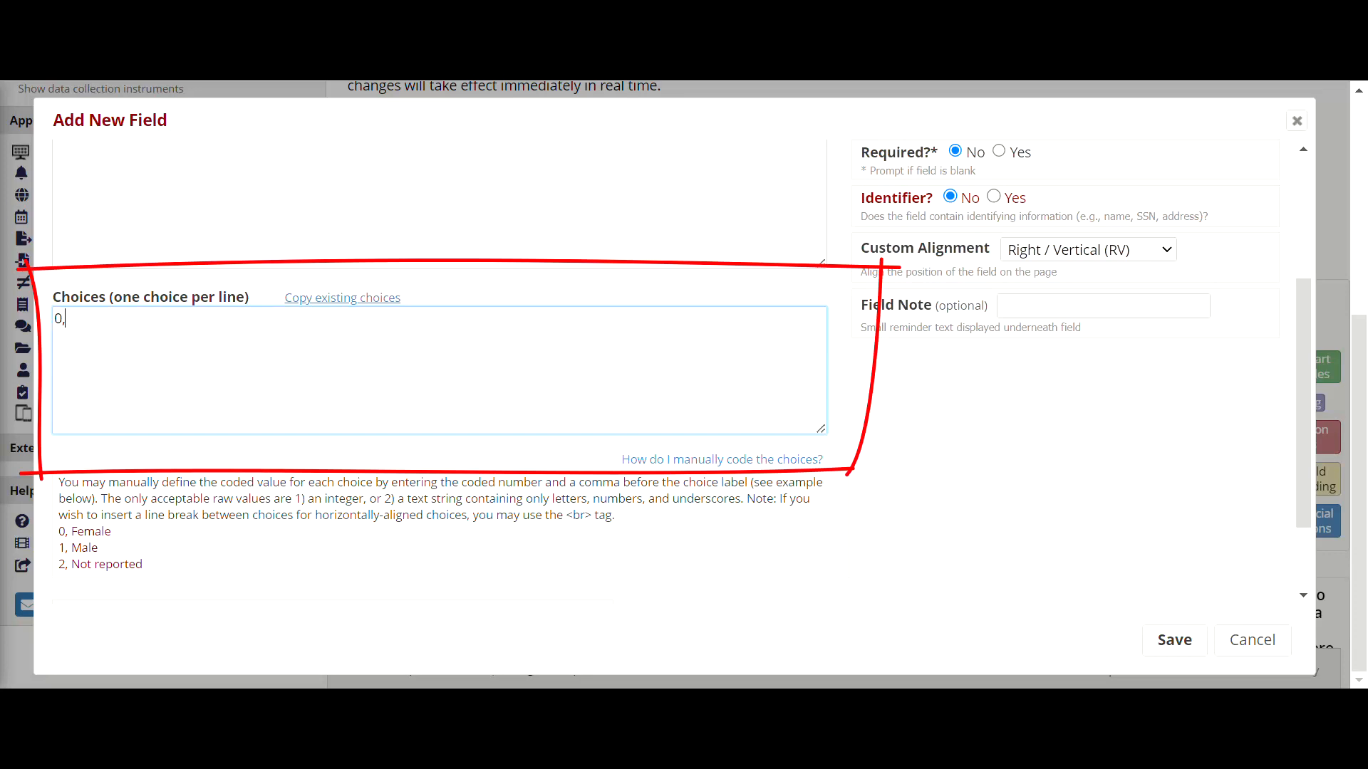
type(" Male 1, Female 2, Non-Binary")
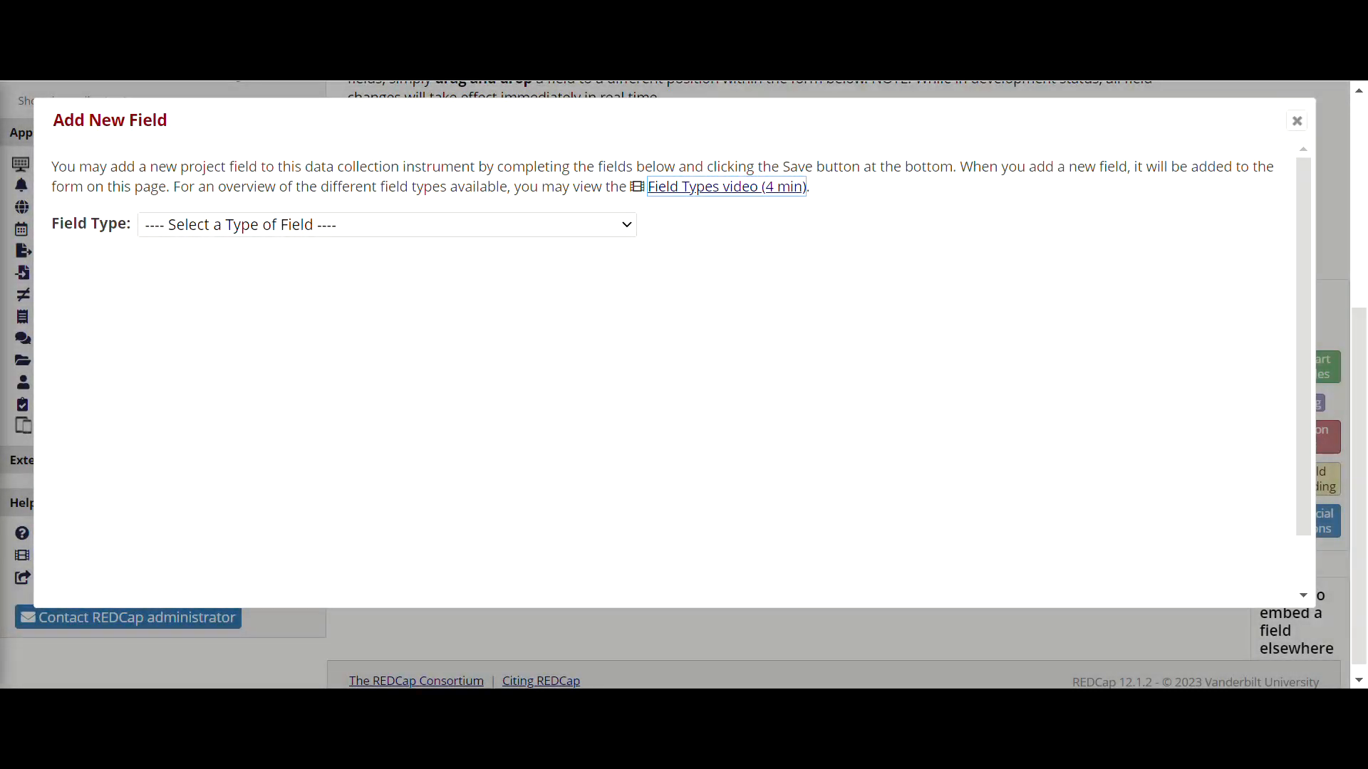
Set the new field's type to Text Box (Short Text, Number, Date/Time, ...).
left_click(386, 224)
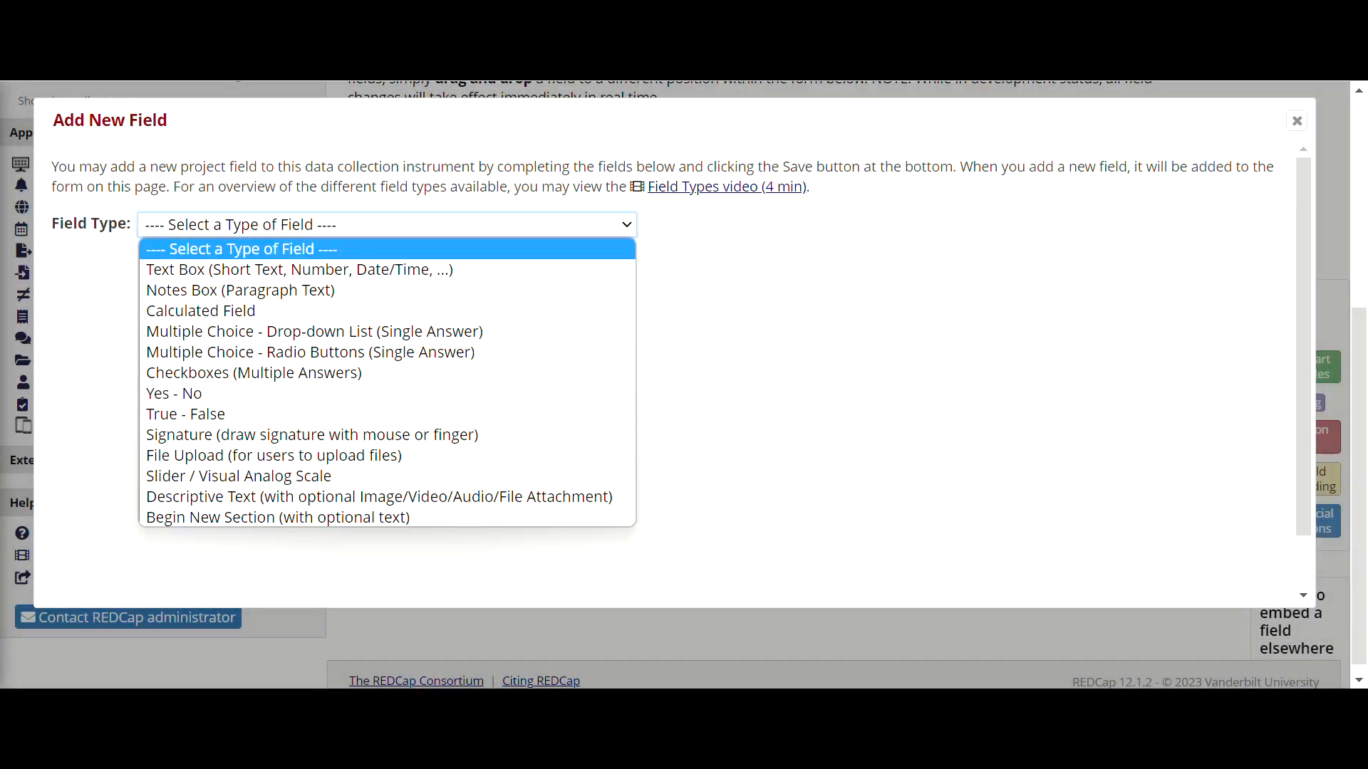
key("Down")
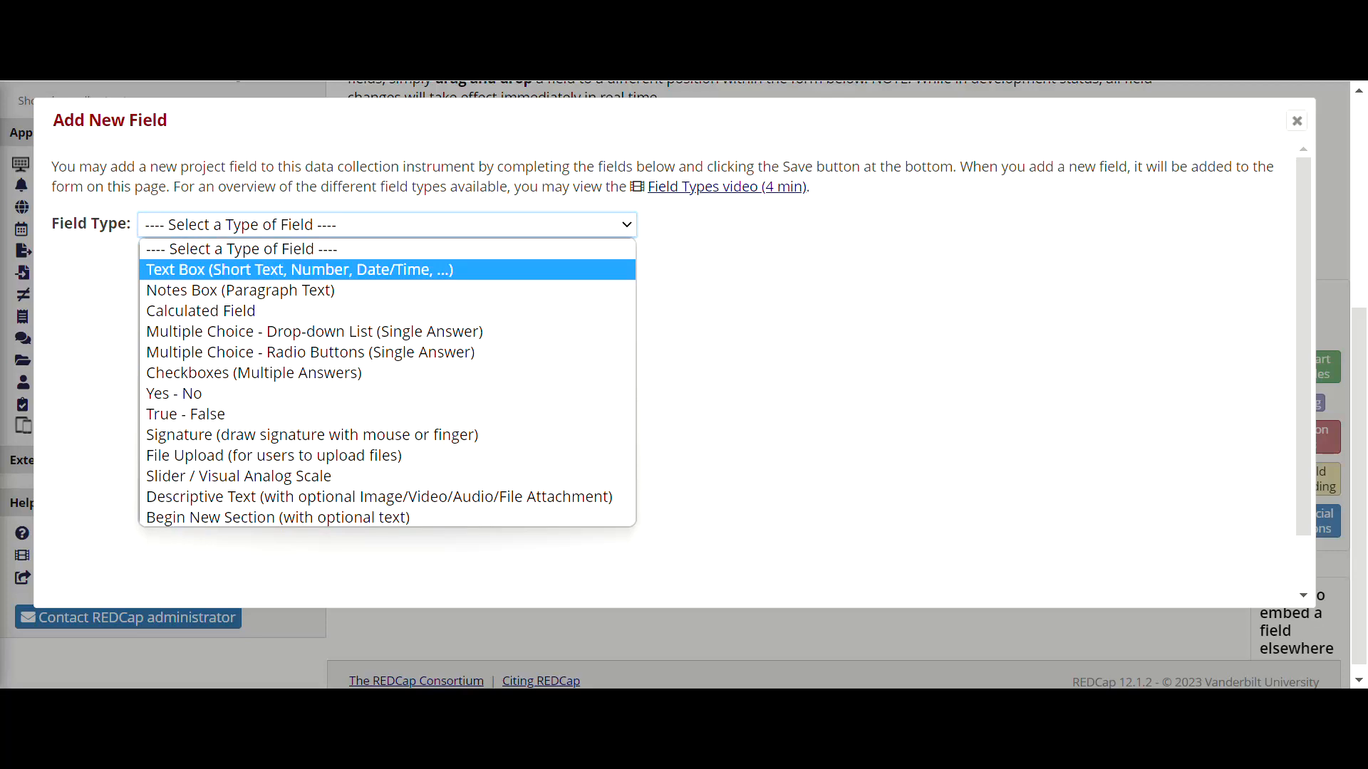
key("Return")
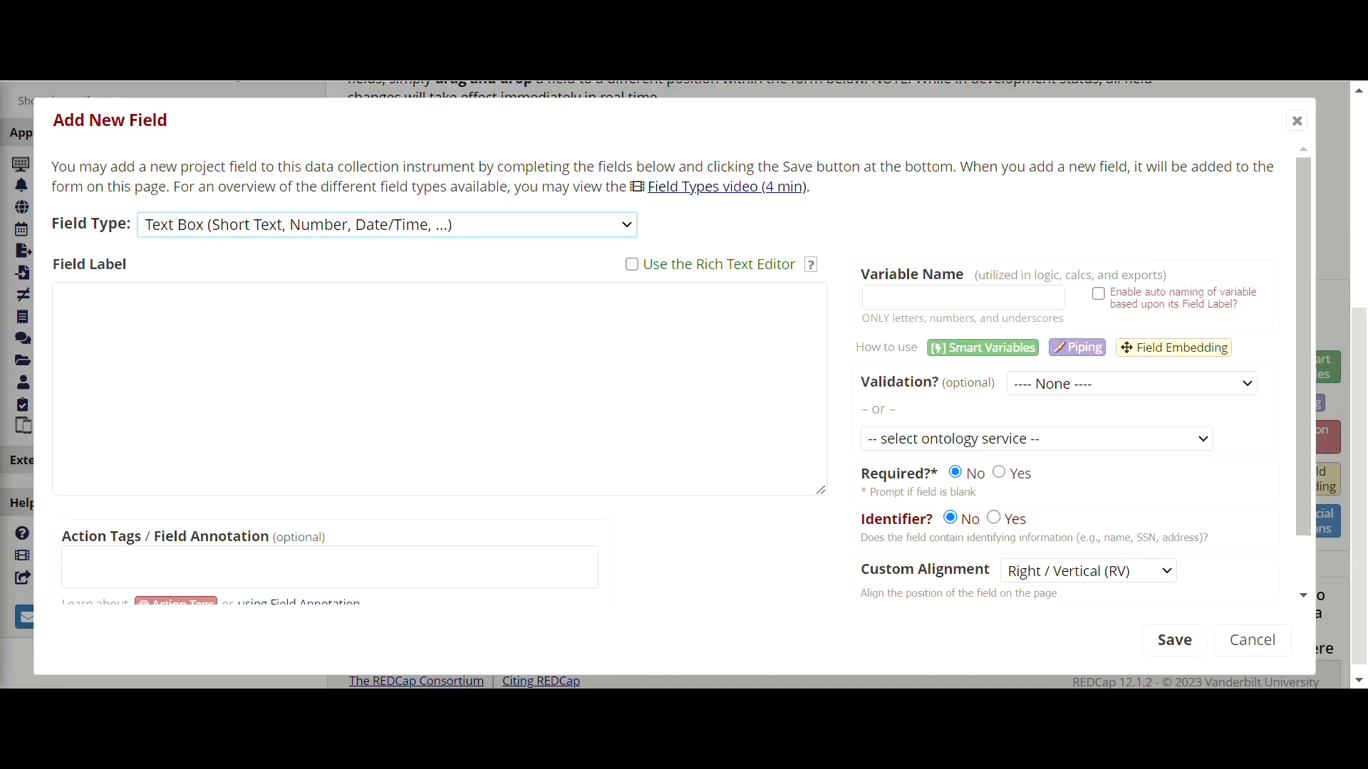
scroll(682, 371, "down", 1)
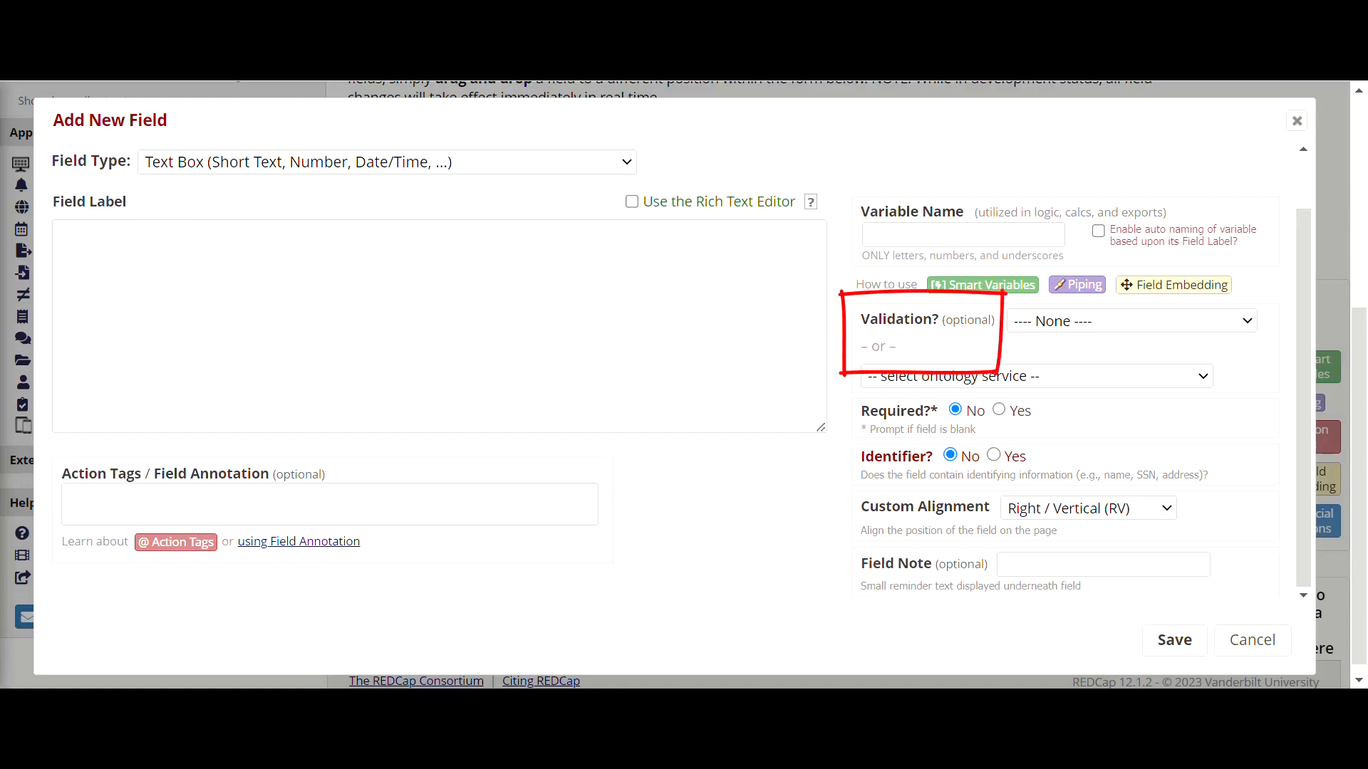
Examine the validation options available for the text box field, from date formats to email, number, phone, time and zipcode.
left_click(1132, 321)
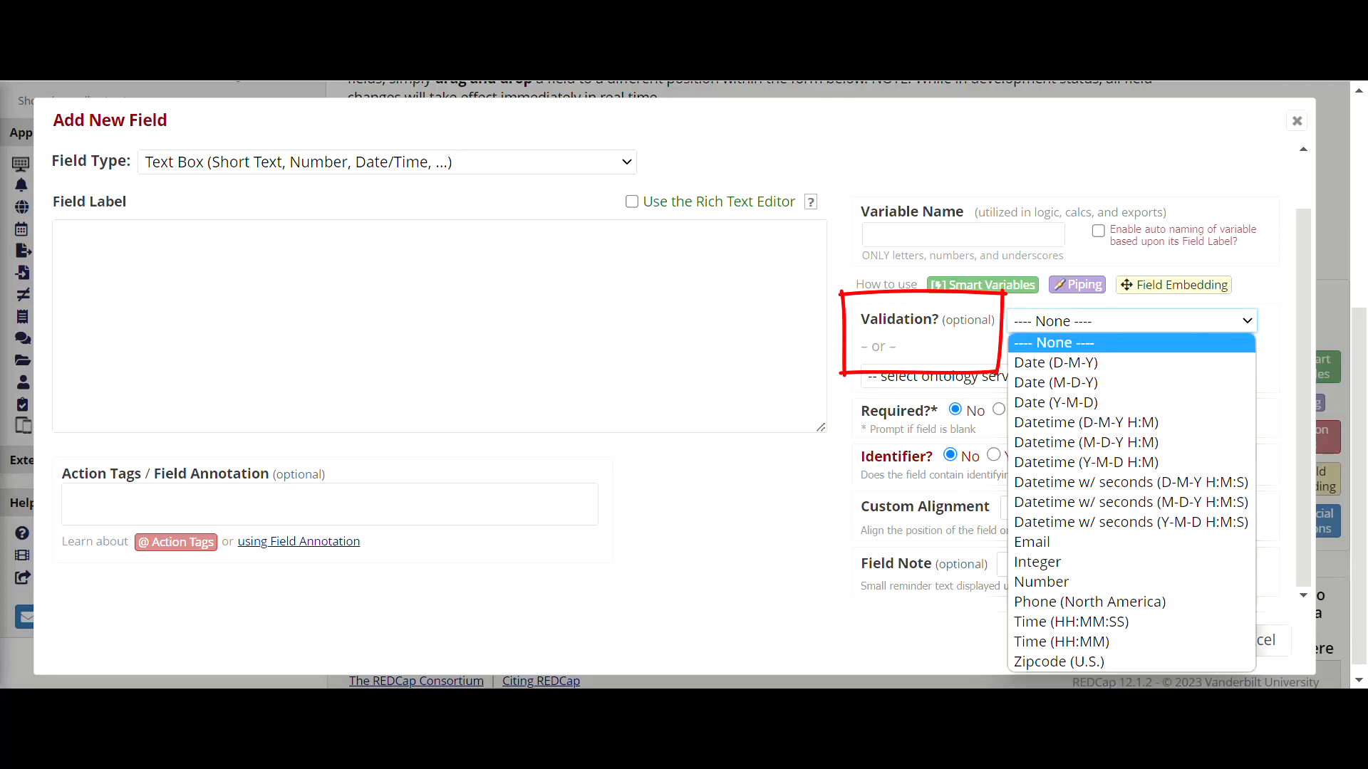
key("Down")
key("Down")
key("Down")
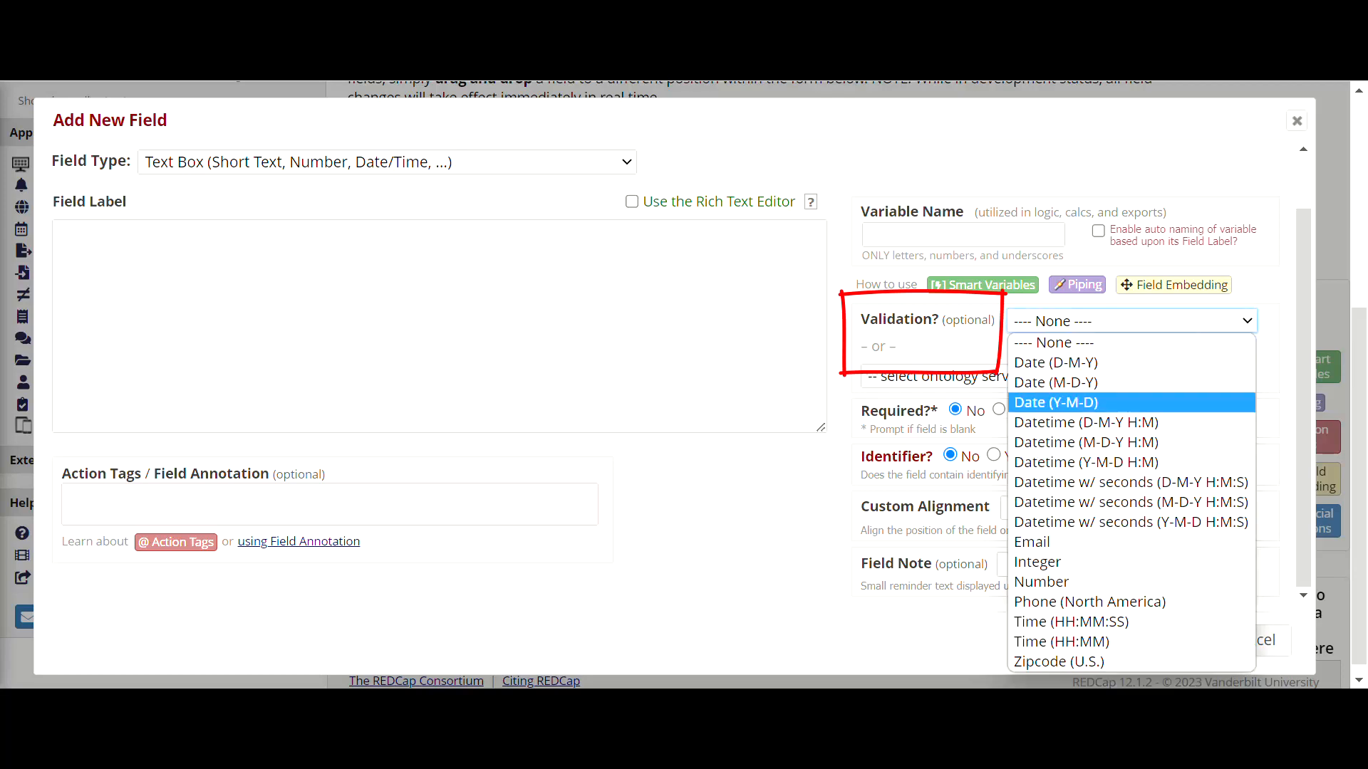
key("Down")
key("Down")
key("Down")
key("Down")
key("Down")
key("Down")
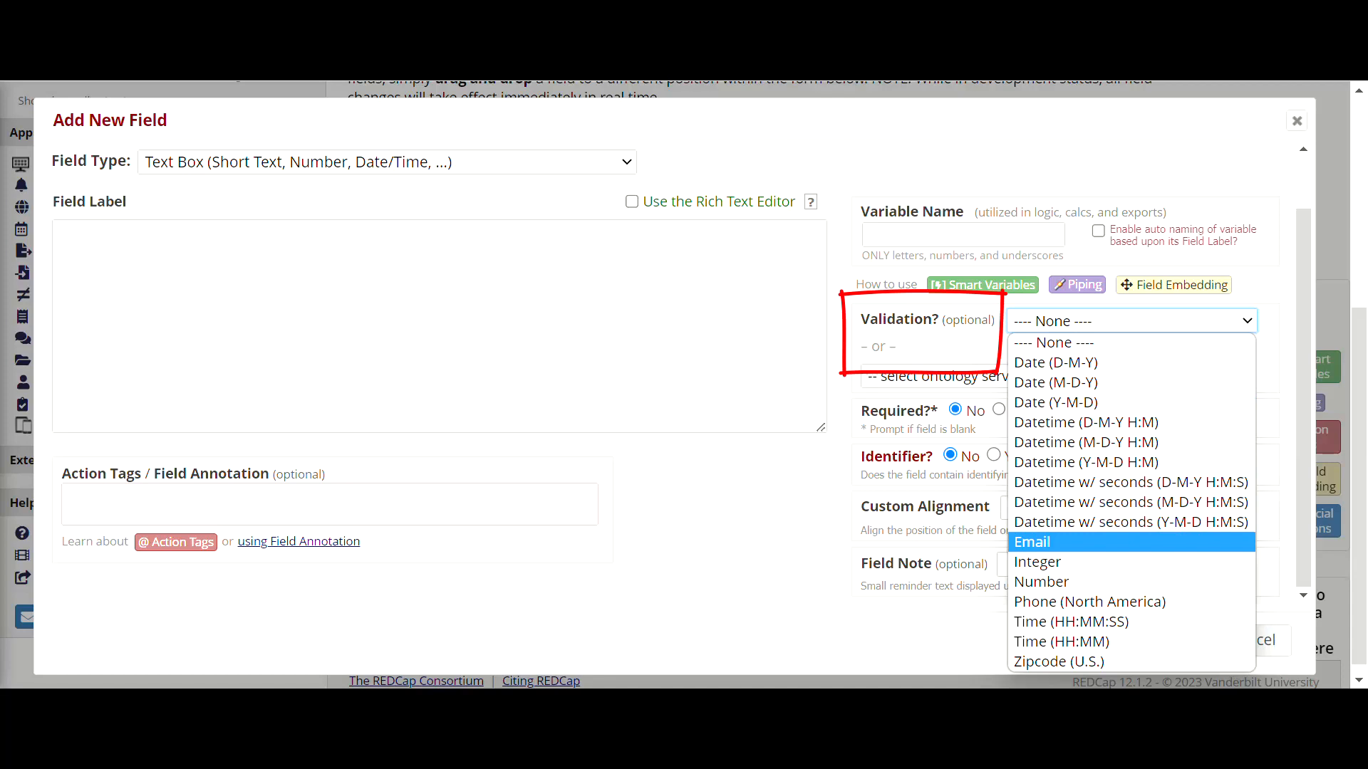
key("Down")
key("Down")
key("Down")
key("Down")
key("Down")
key("Down")
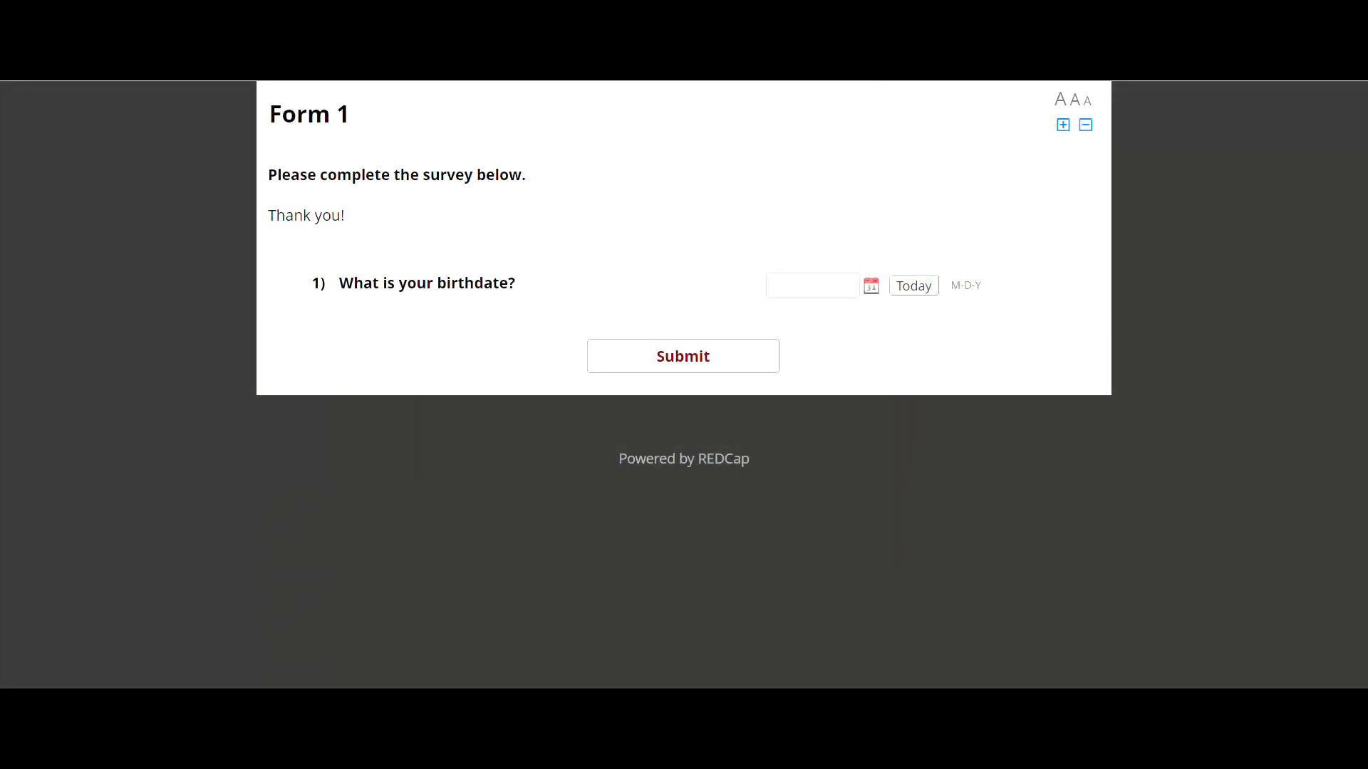
Test the survey's M-D-Y validation by entering a birthdate in day-month-year order and submitting the form.
left_click(812, 286)
type("15")
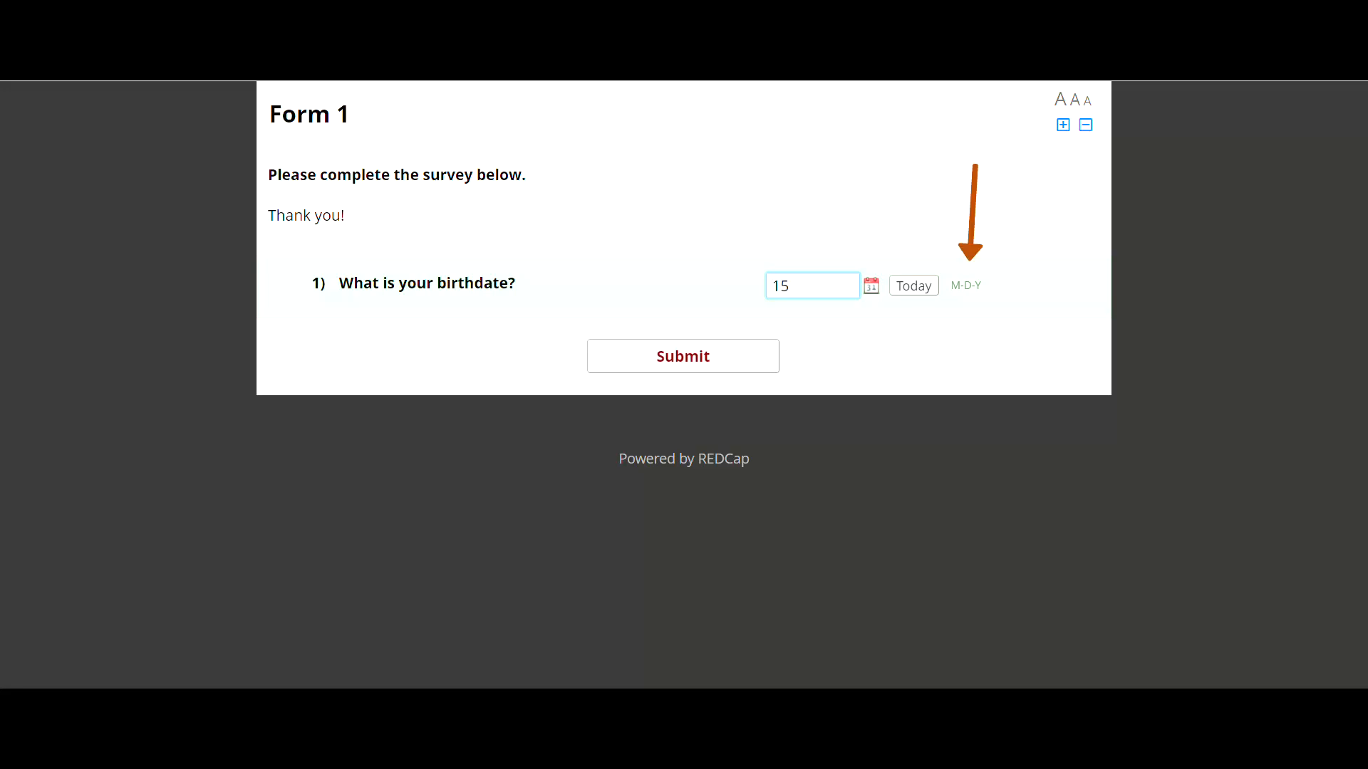
type("-1-1980")
left_click(683, 356)
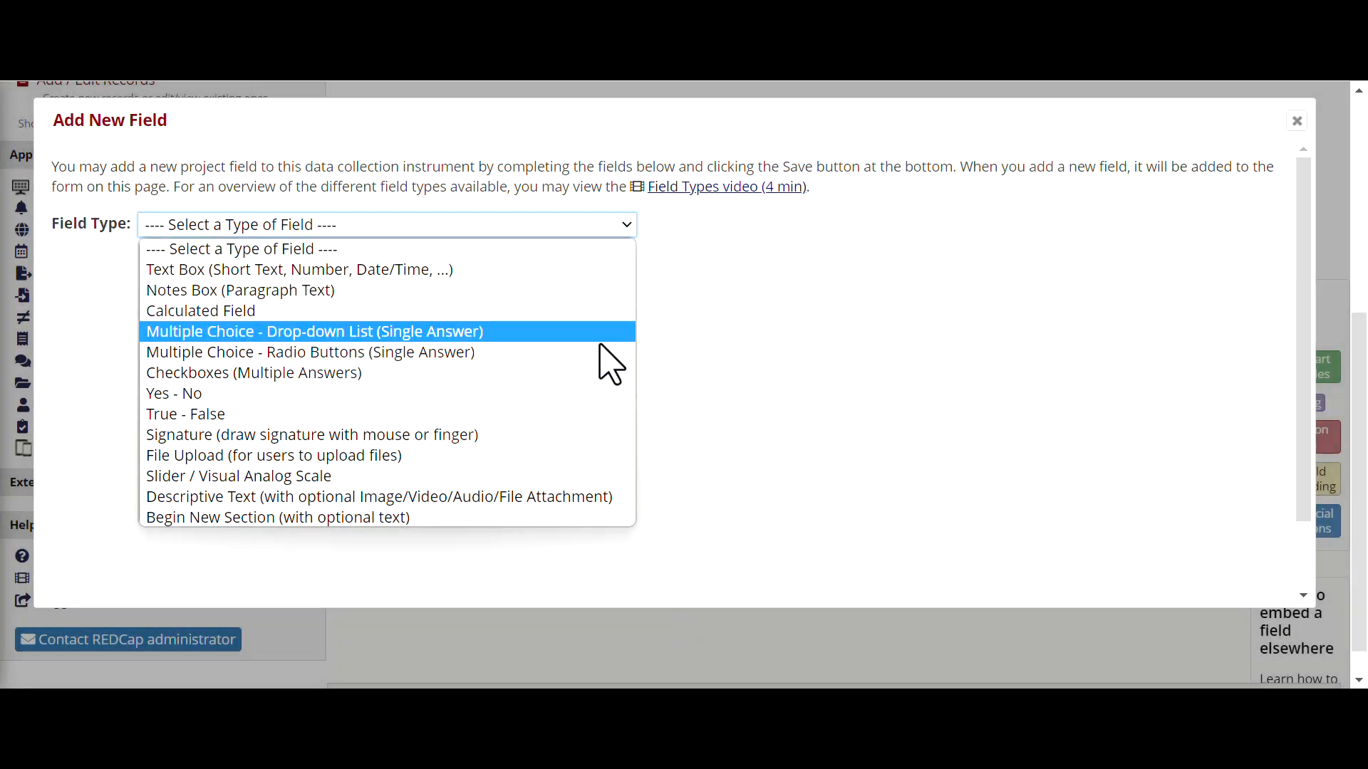
Set the new field's type to Slider / Visual Analog Scale and view its settings.
left_click(604, 477)
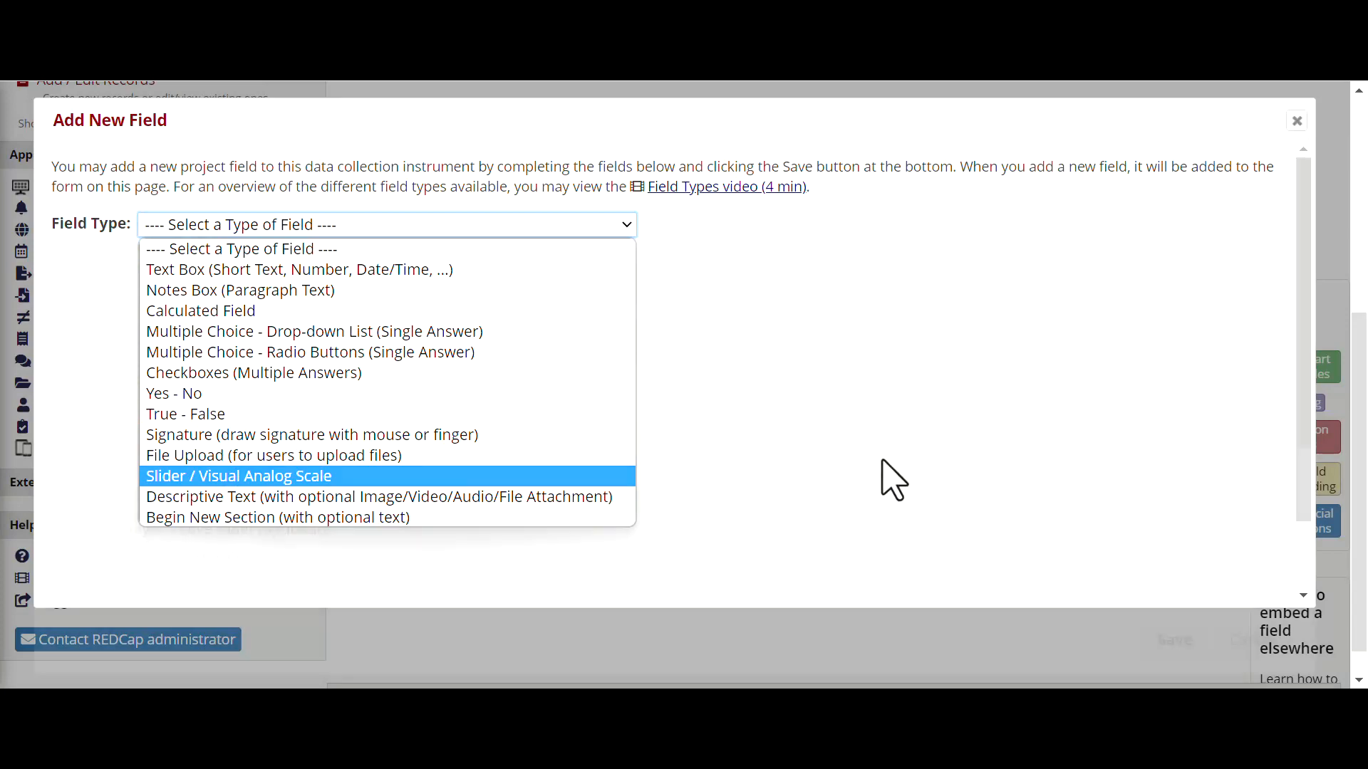
left_click_drag(1302, 385, 1303, 523)
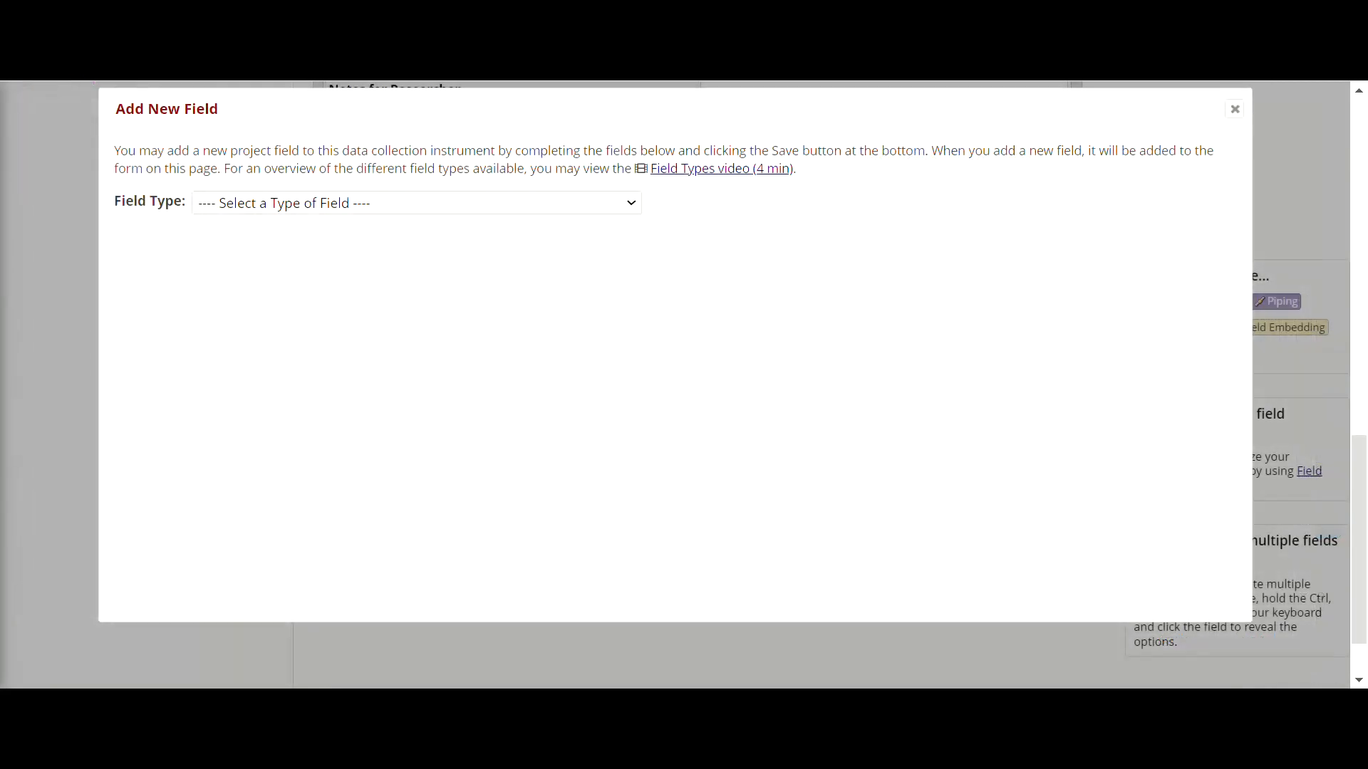
left_click(417, 204)
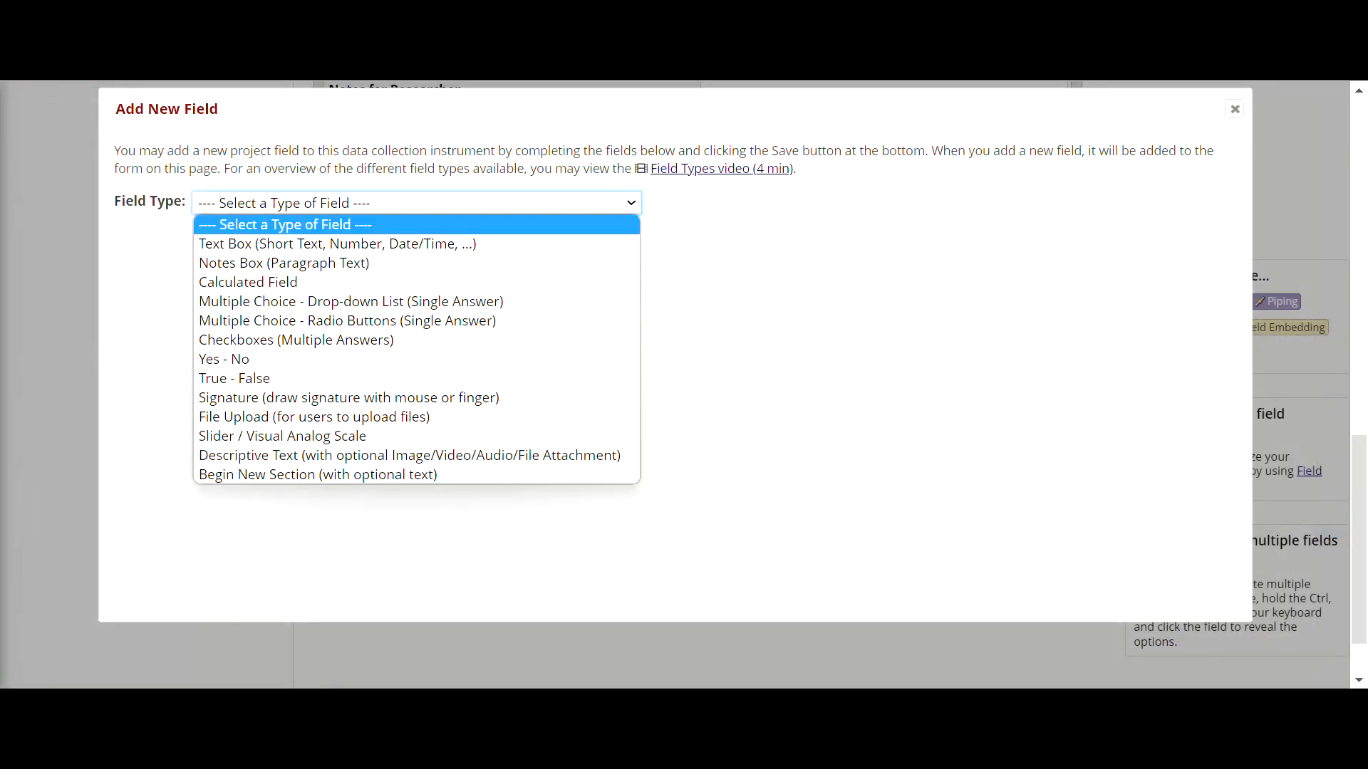
left_click(321, 264)
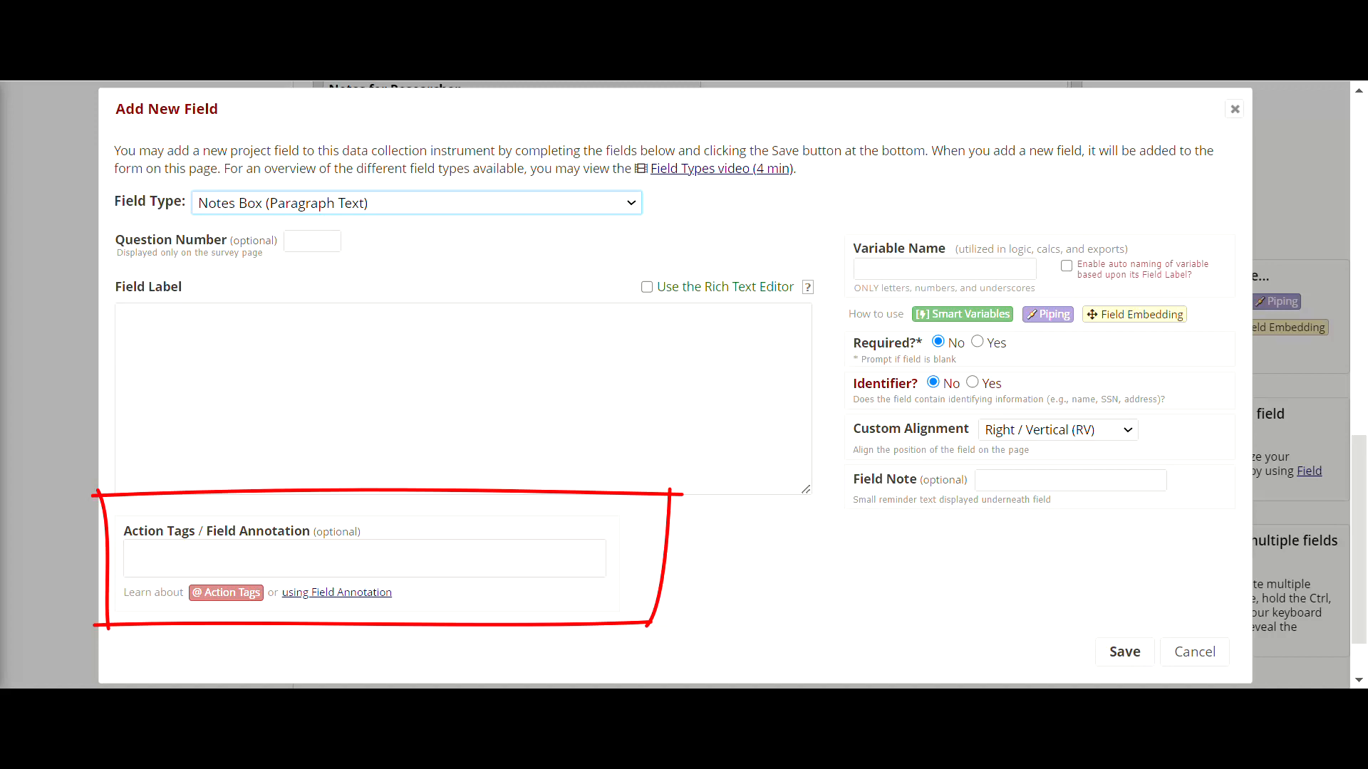
left_click(365, 559)
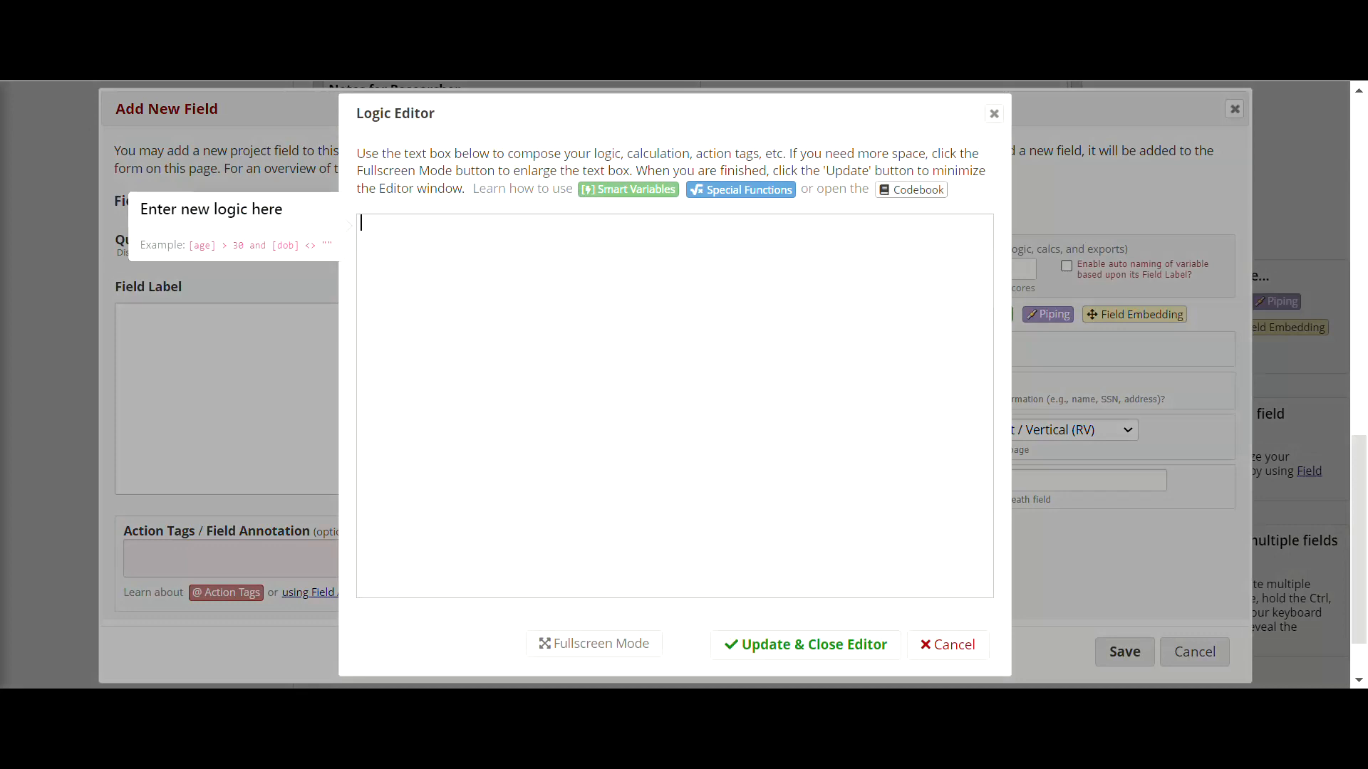
type("@CHARLIMIT")
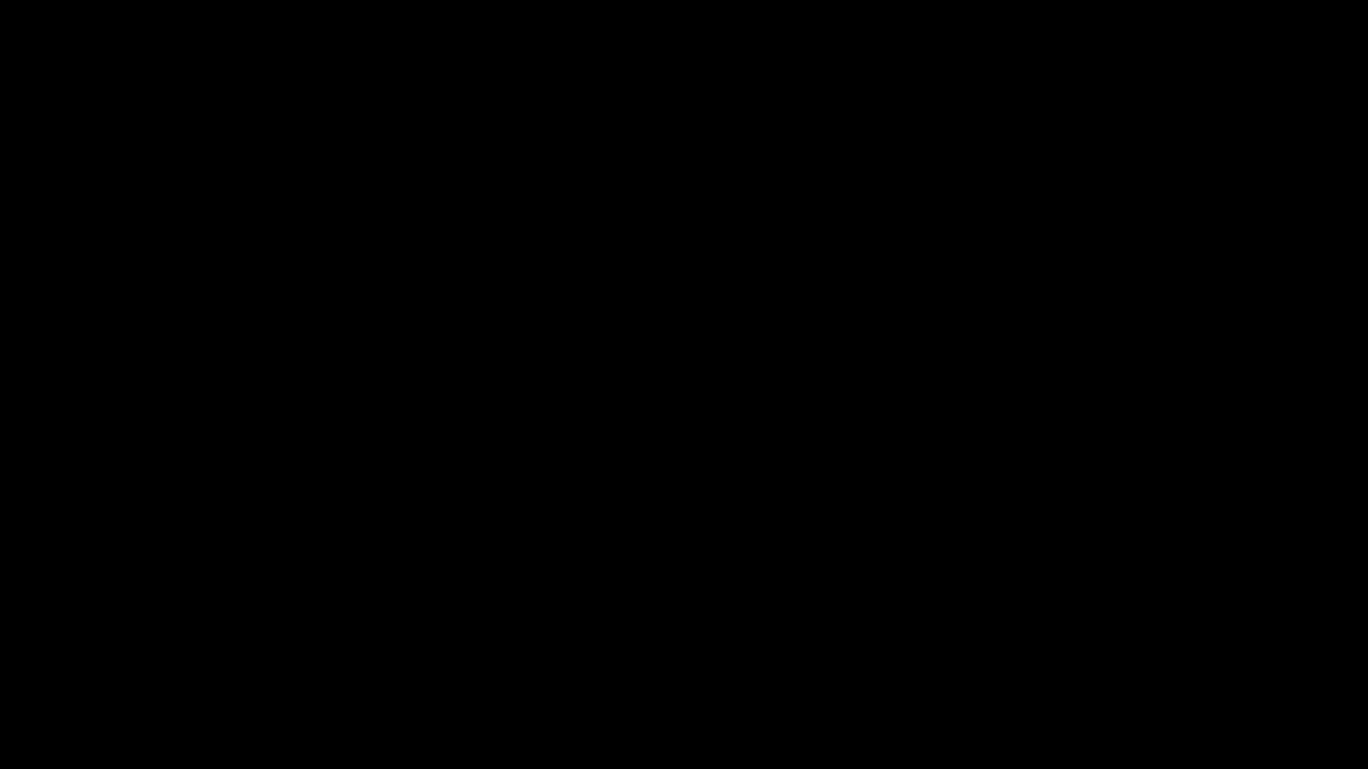
Open the Action Tags reference and look through the available tags and their descriptions.
left_click(175, 581)
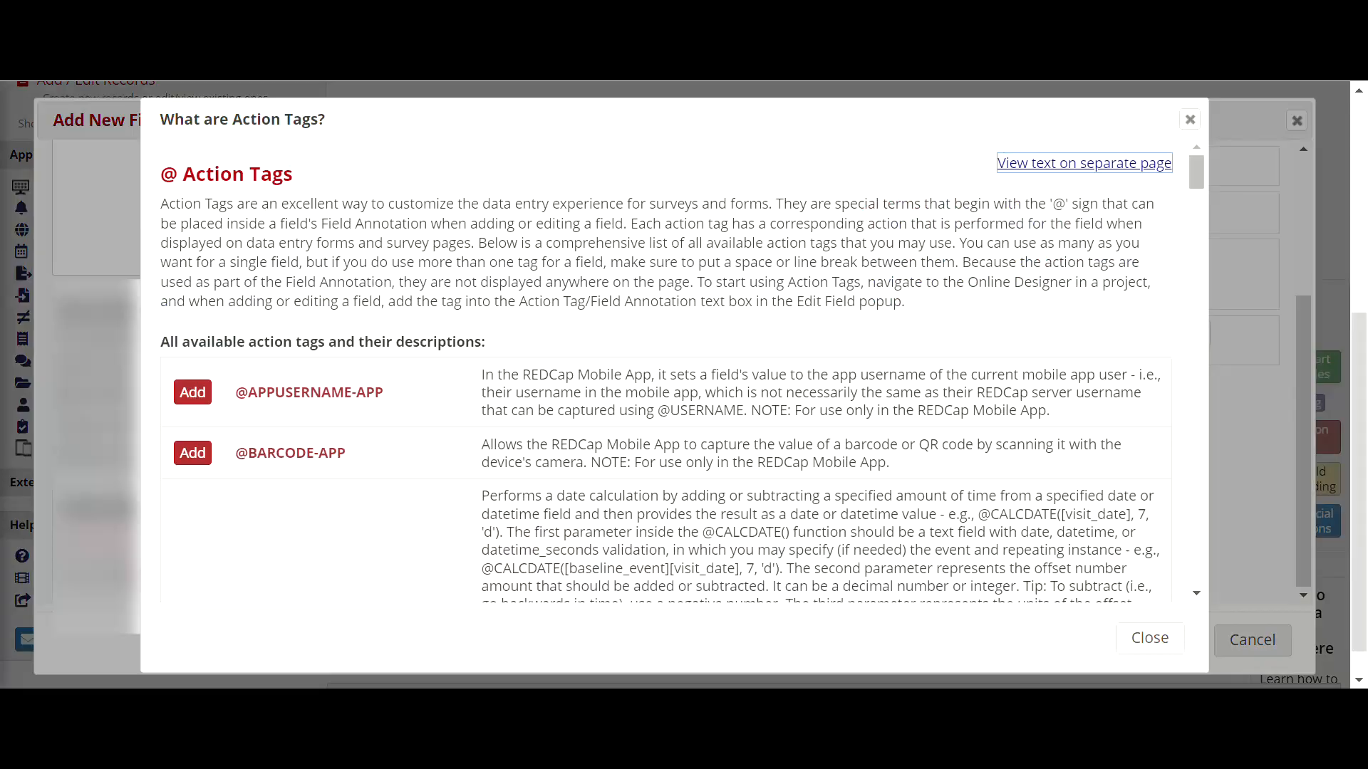
scroll(666, 370, "down", 15)
scroll(666, 370, "down", 15)
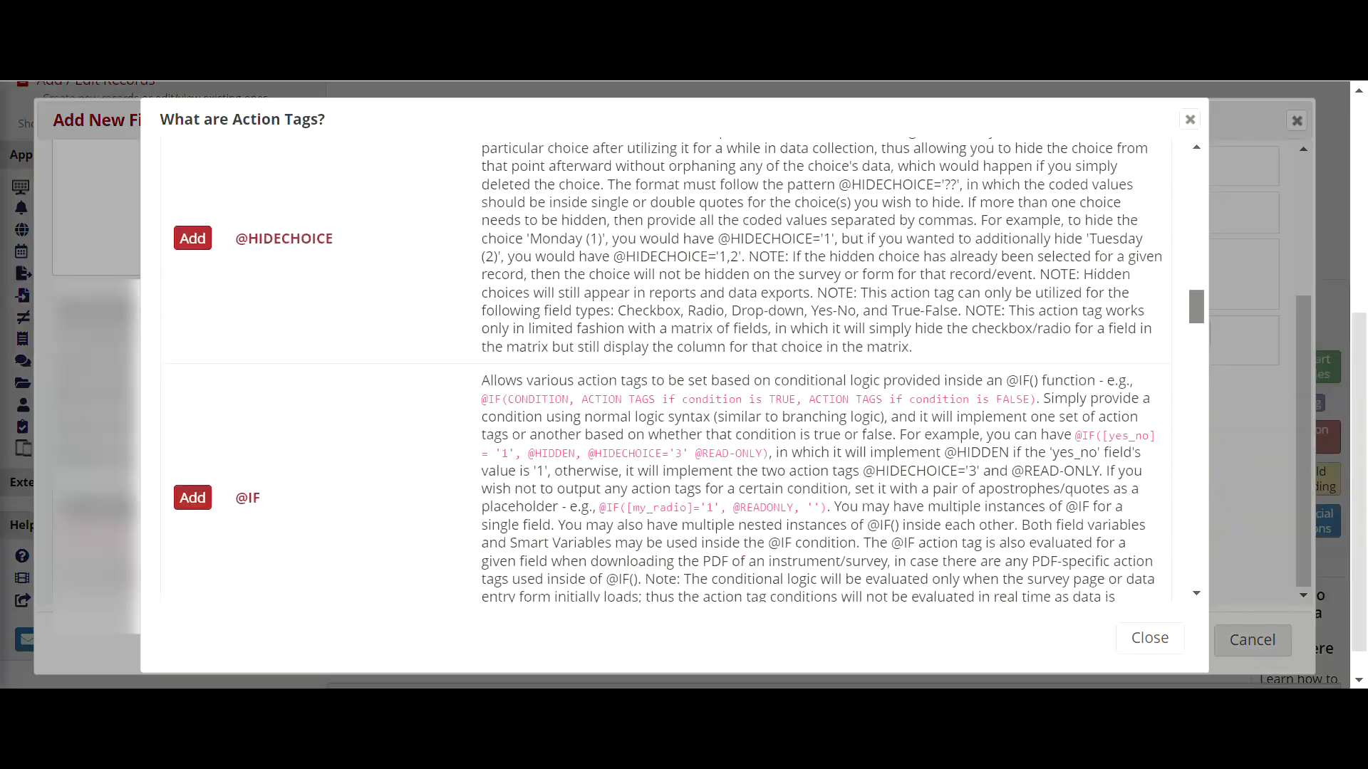
scroll(666, 370, "down", 15)
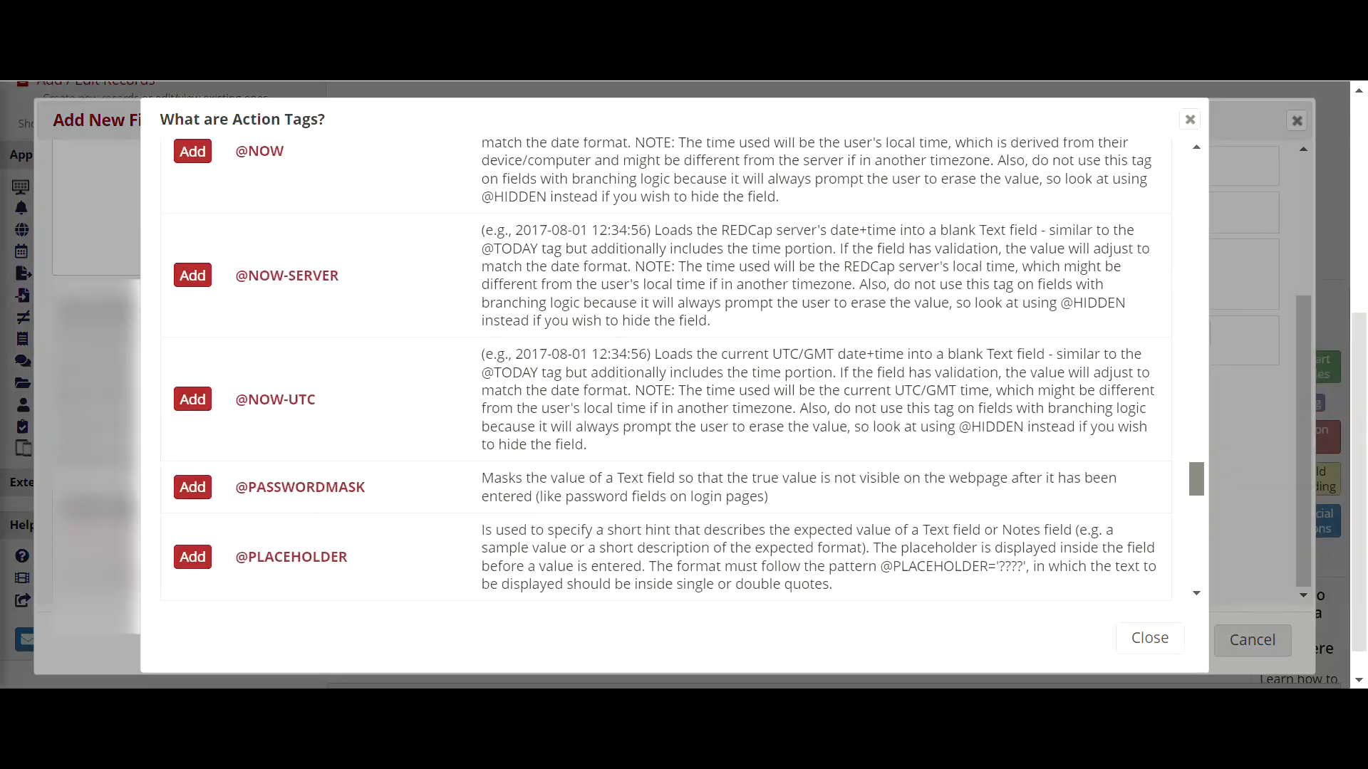
left_click_drag(1196, 543, 1196, 562)
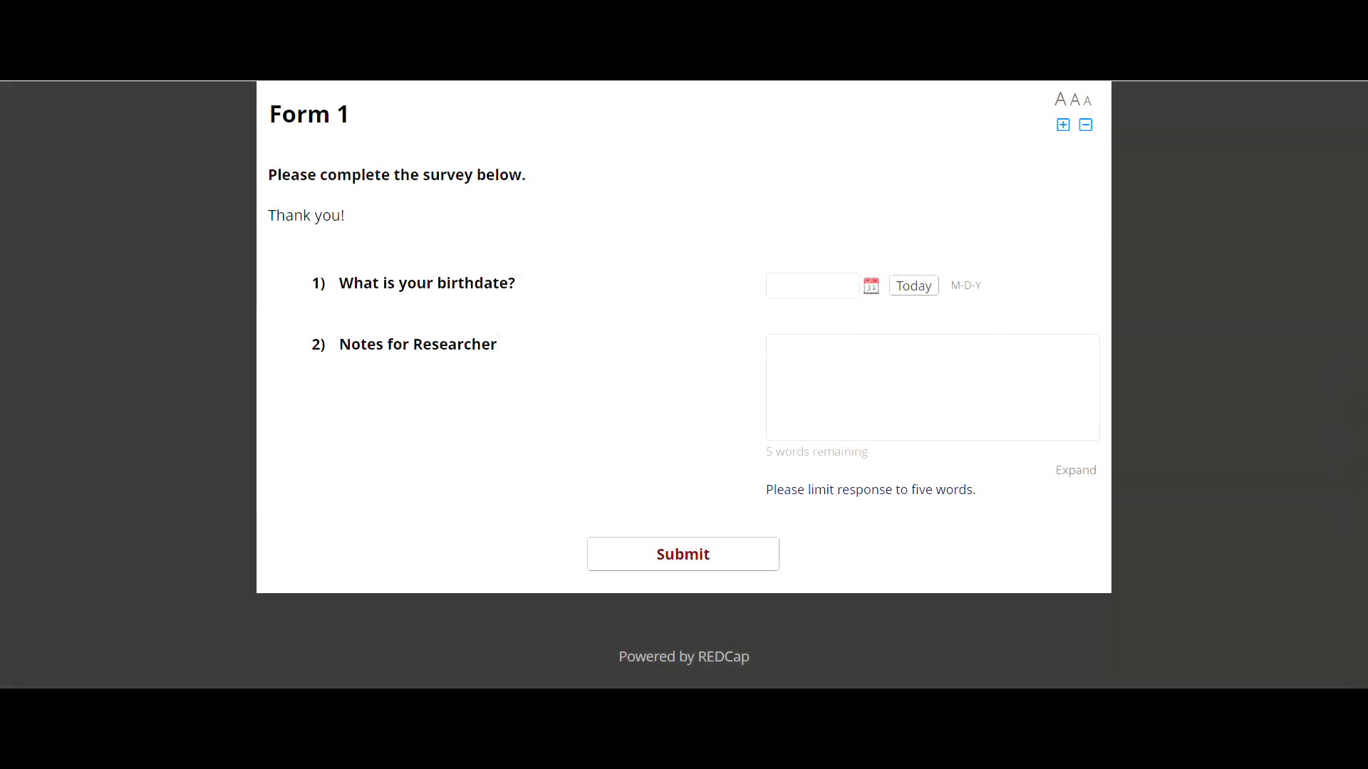
Test the five-word limit by trying to enter "ONE, TWO, THREE, FOUR, FIVE," in the survey's Notes for Researcher field.
left_click(772, 347)
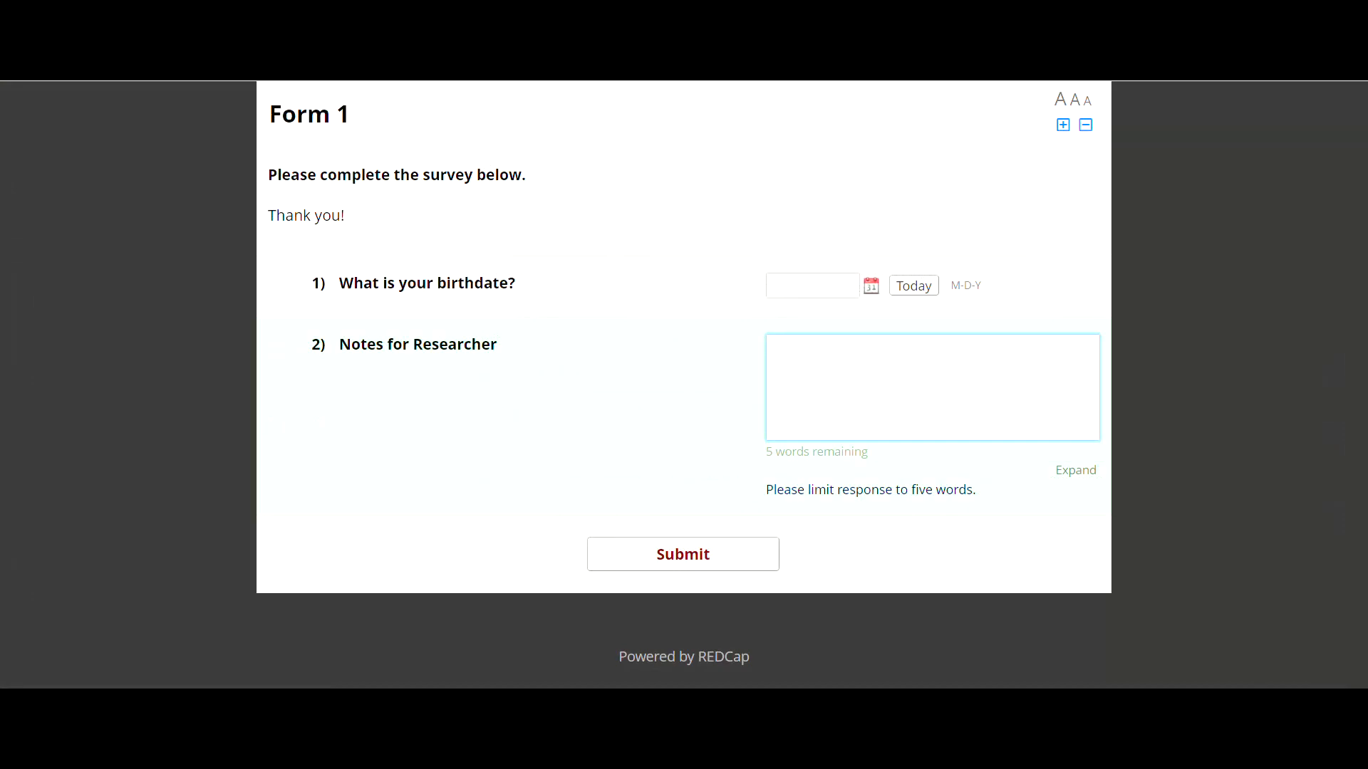
type("ONE, TWO, THREE, FOUR, FIV")
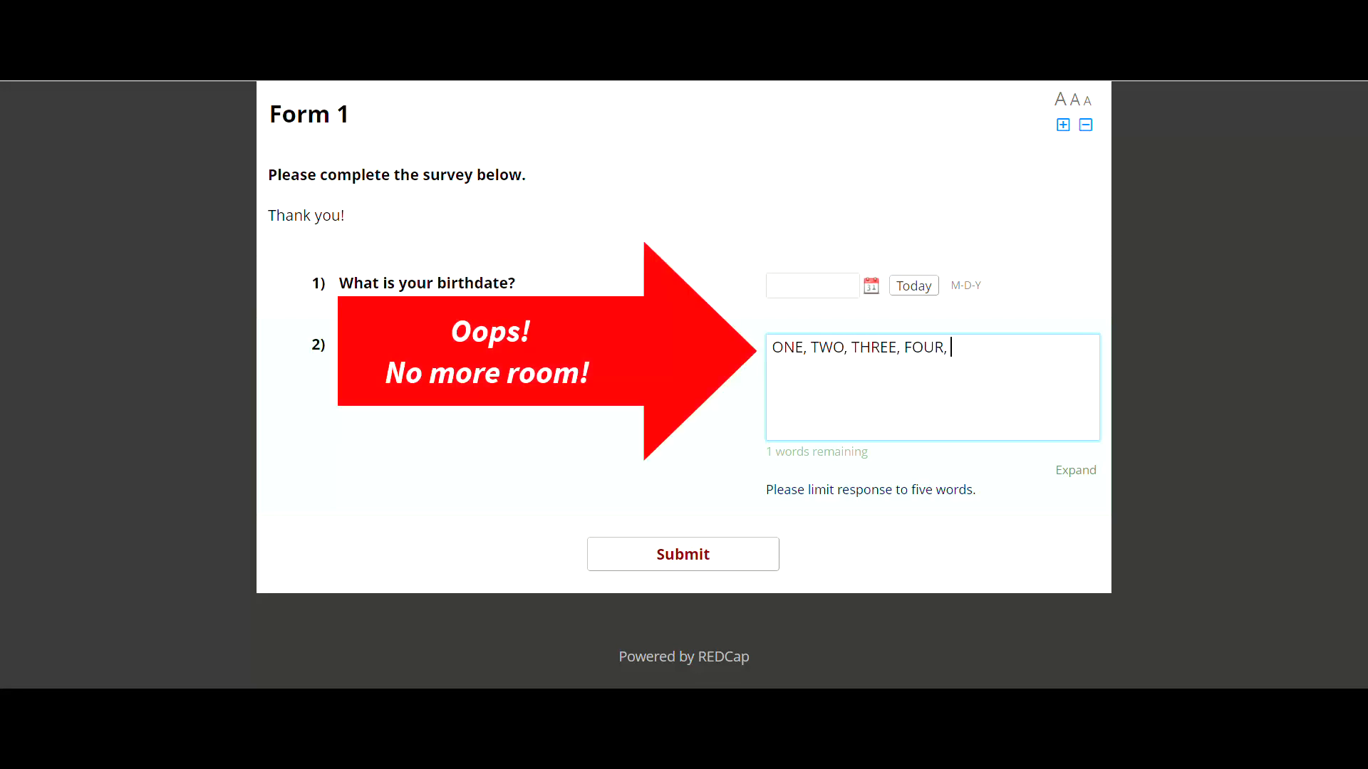
type("E,")
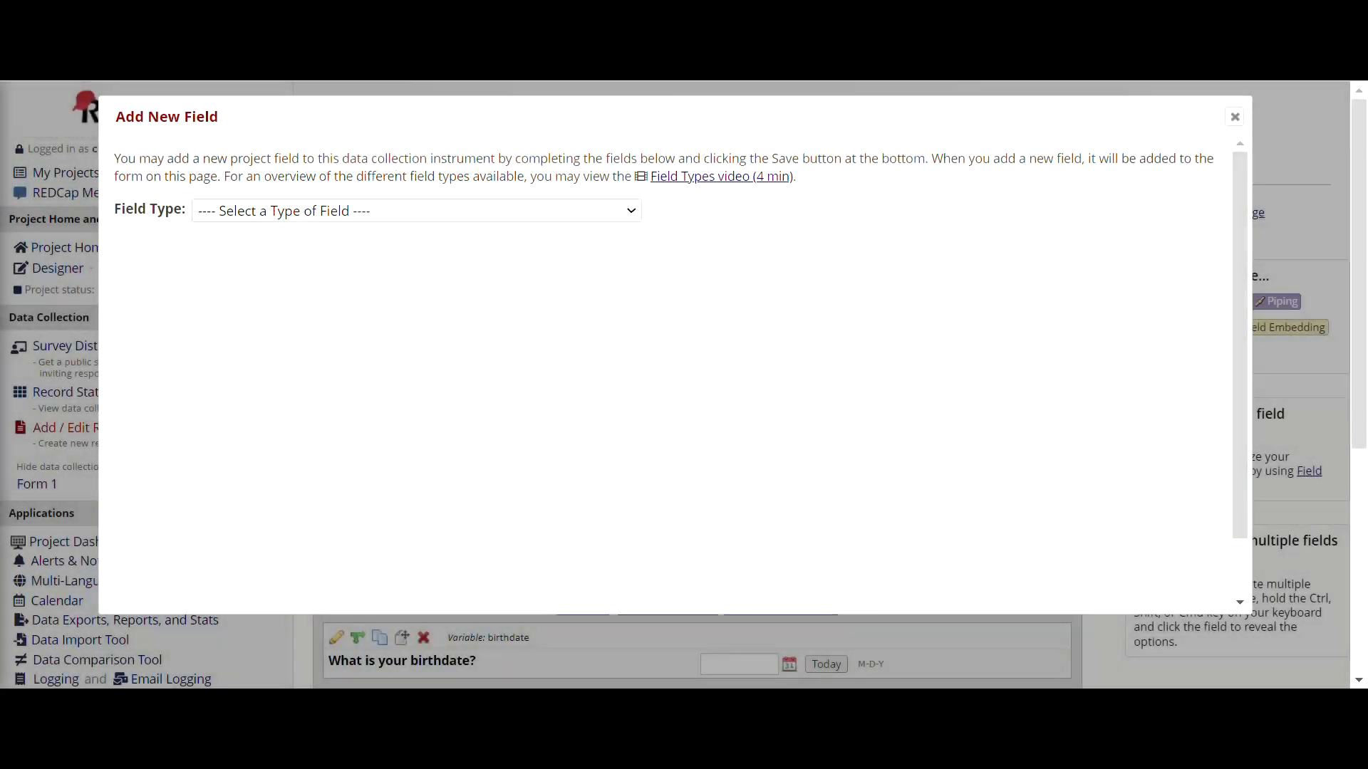
Set the type of the new field to Calculated Field.
left_click(416, 211)
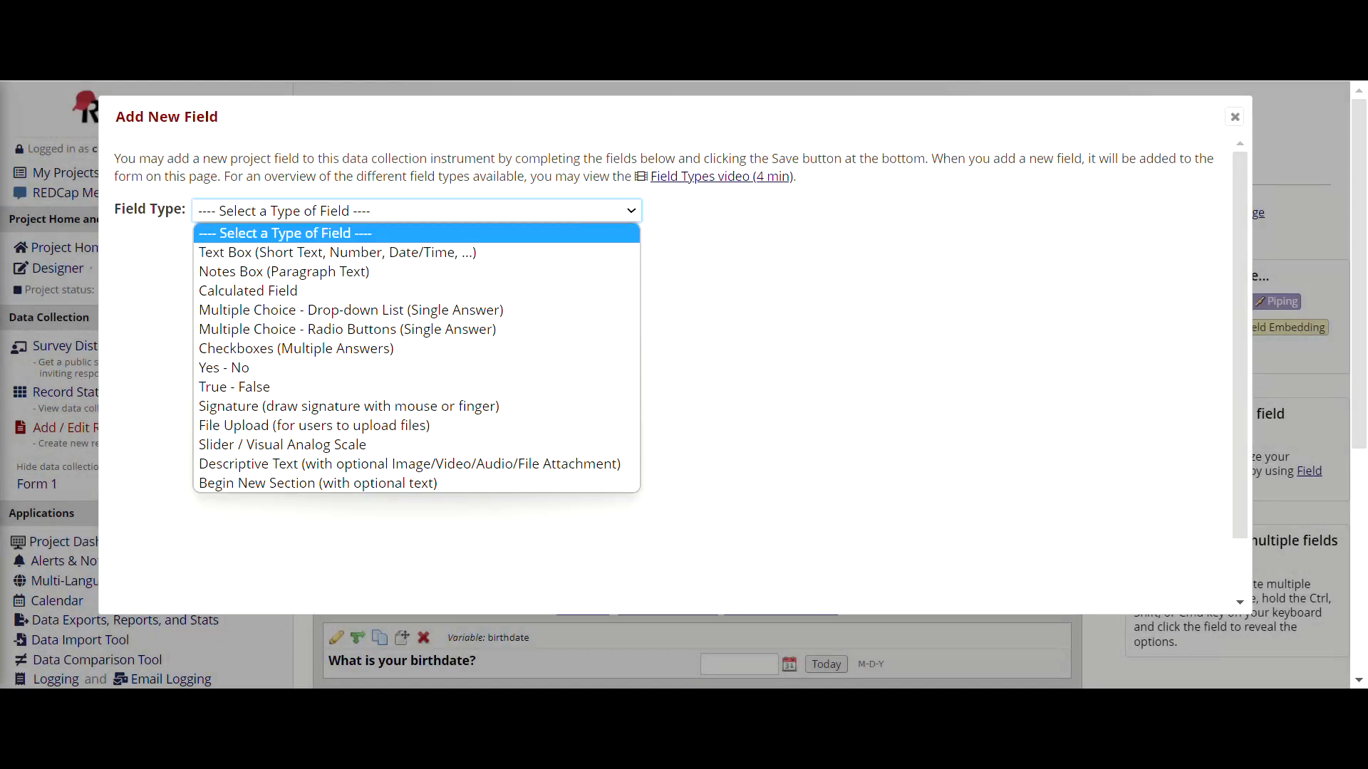
key("Down")
key("Down")
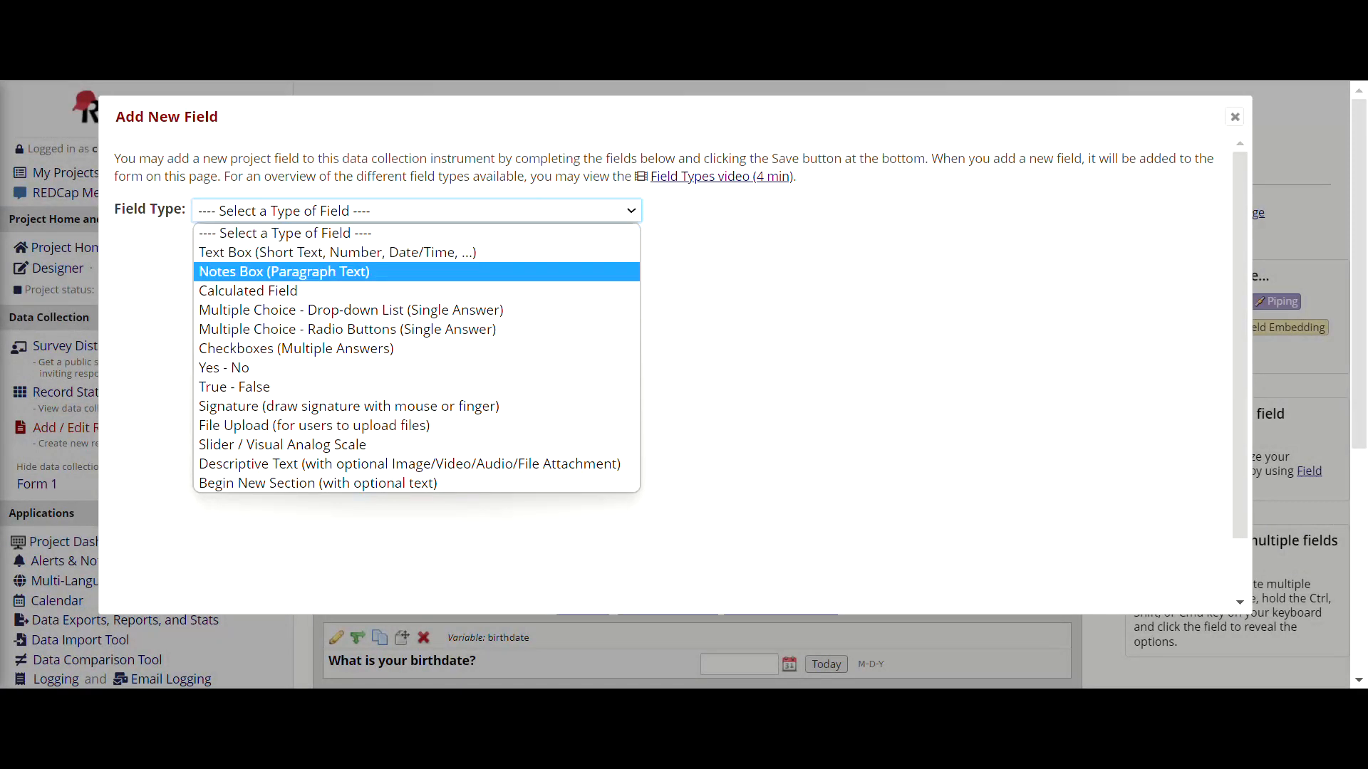
key("Down")
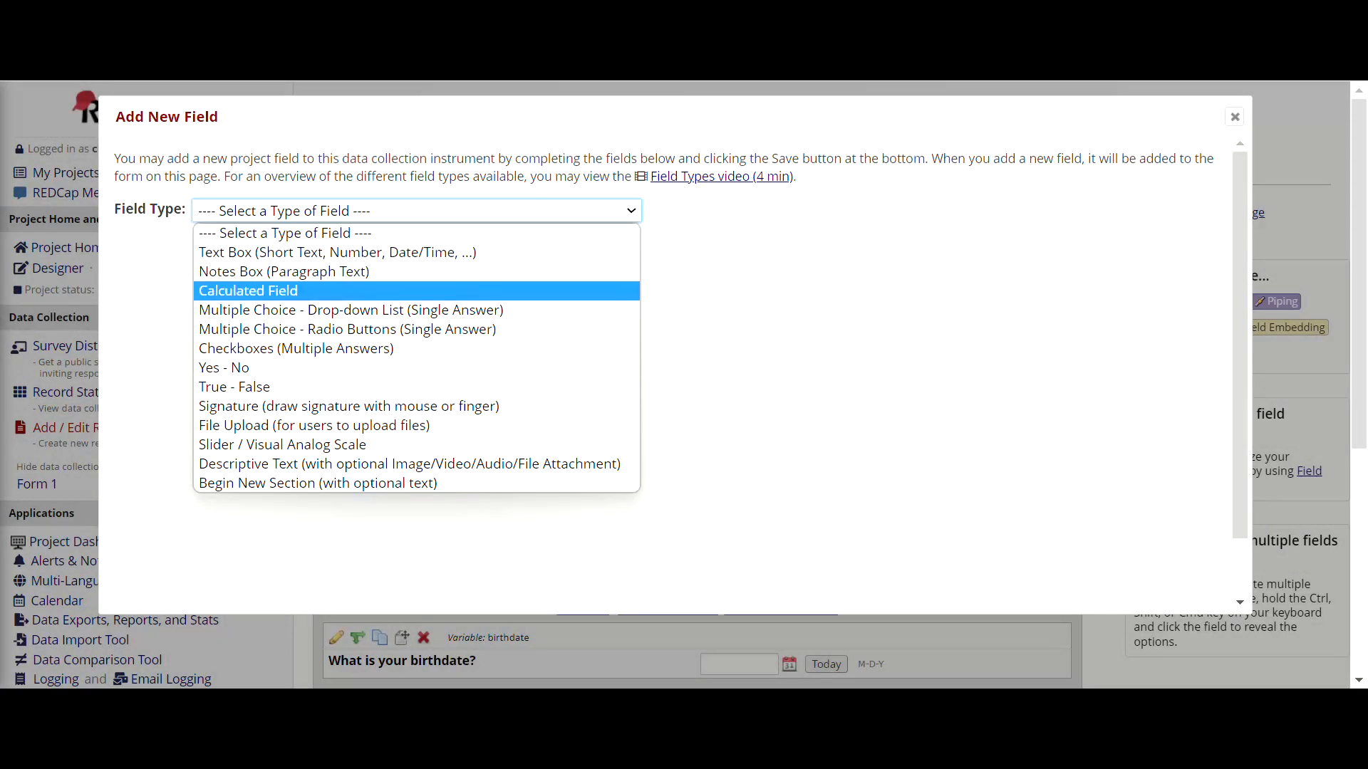
key("Return")
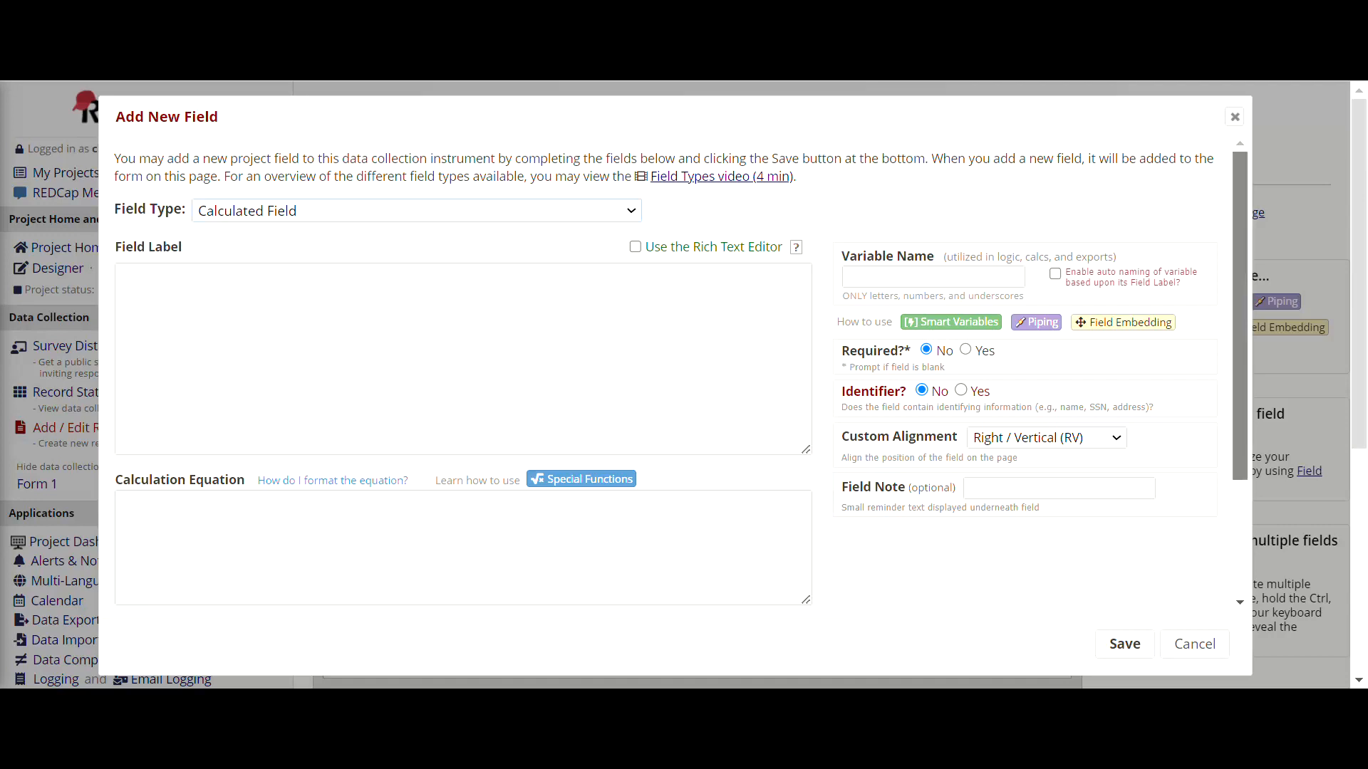
Switch the new field's type through Signature, File Upload and Descriptive Text to examine the options each one offers.
scroll(670, 378, "down", 1)
scroll(670, 378, "down", 2)
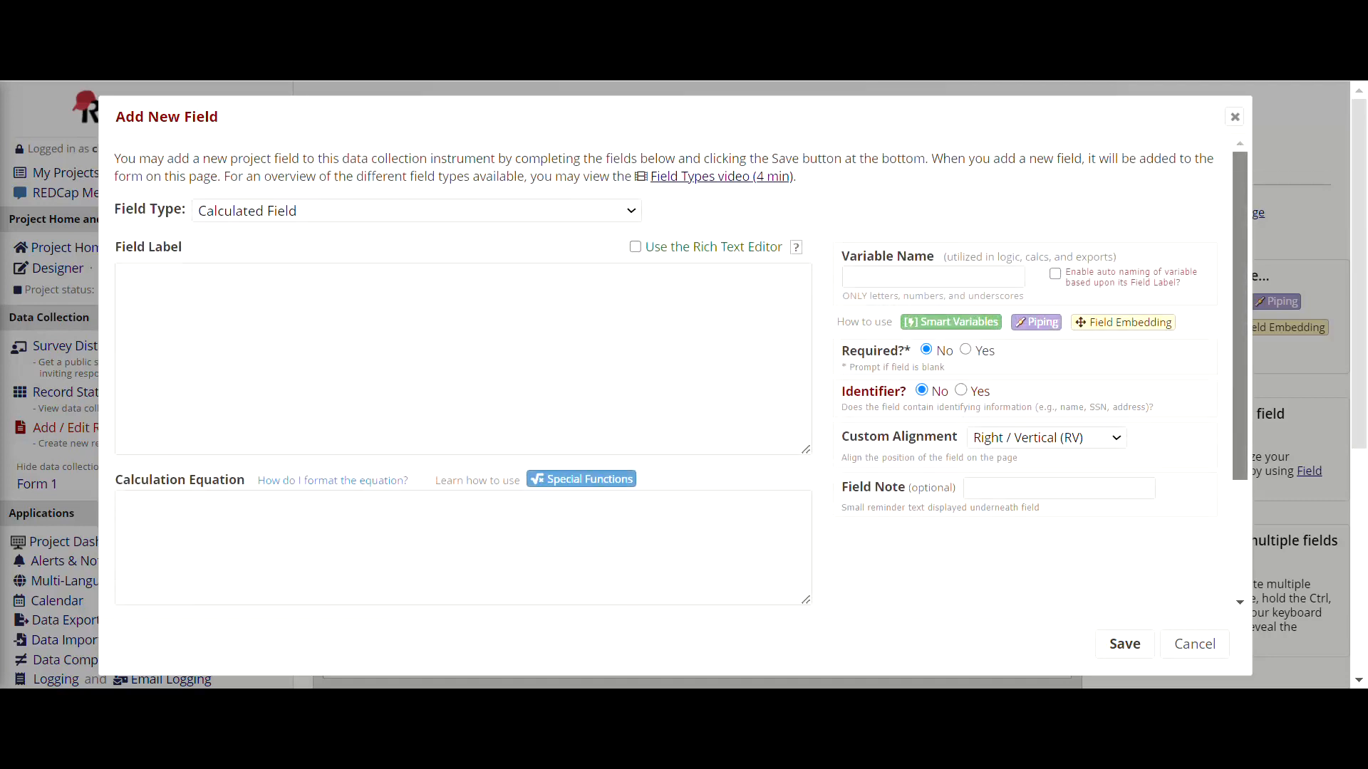
key("alt+Down")
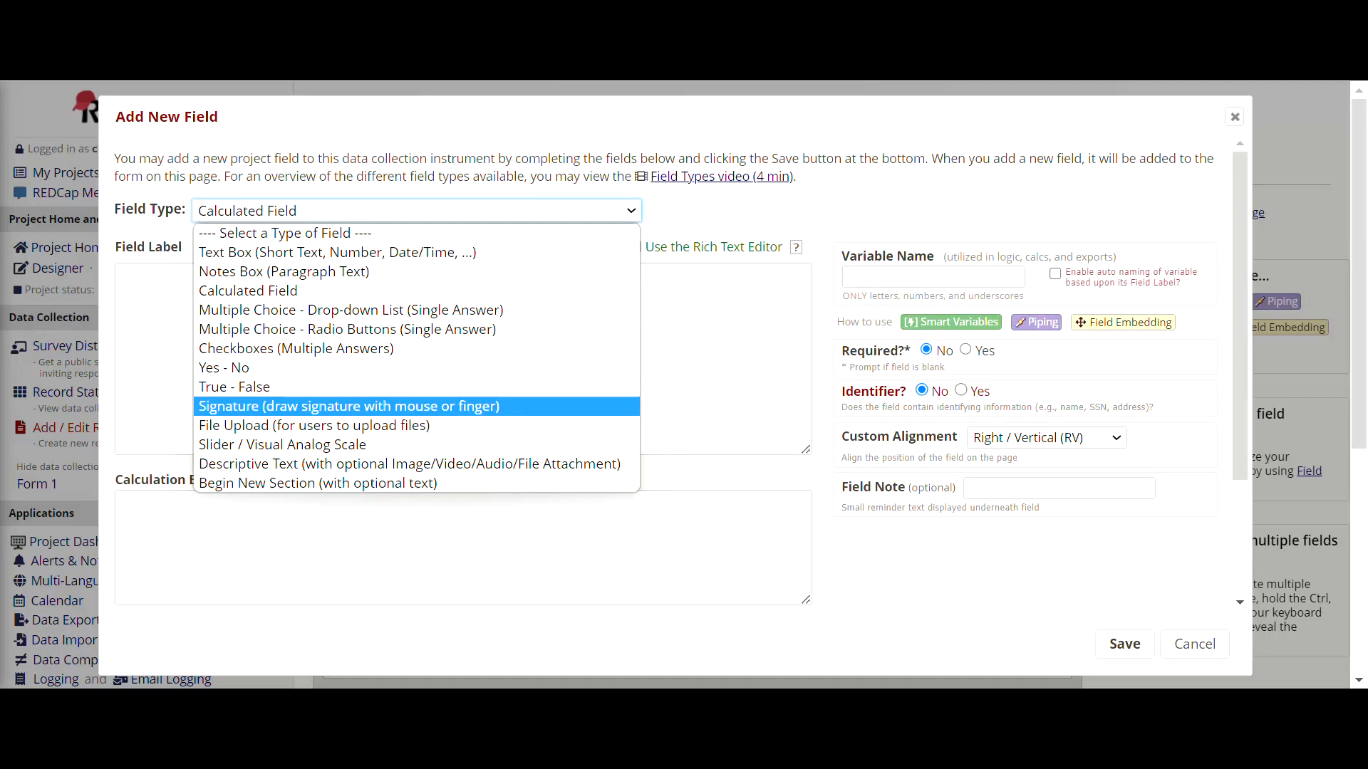
key("Return")
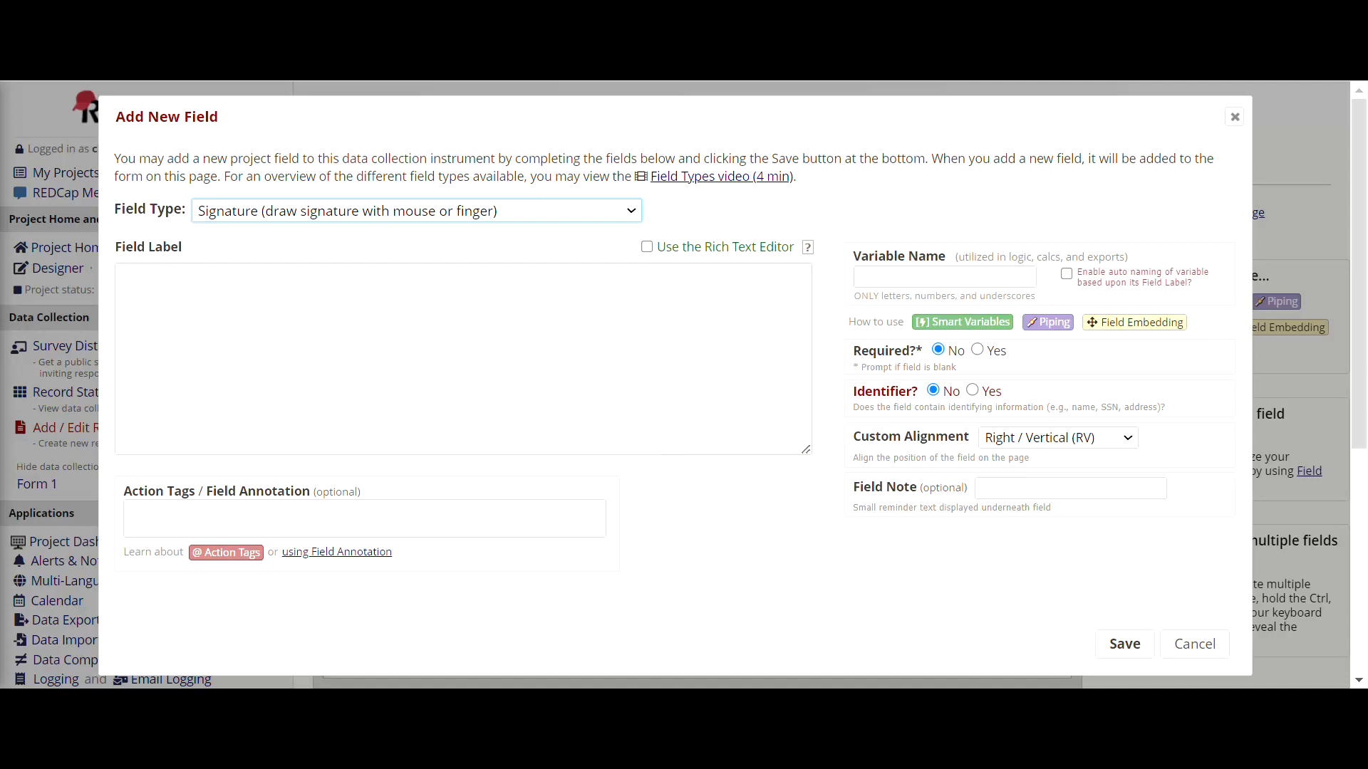
key("alt+Down")
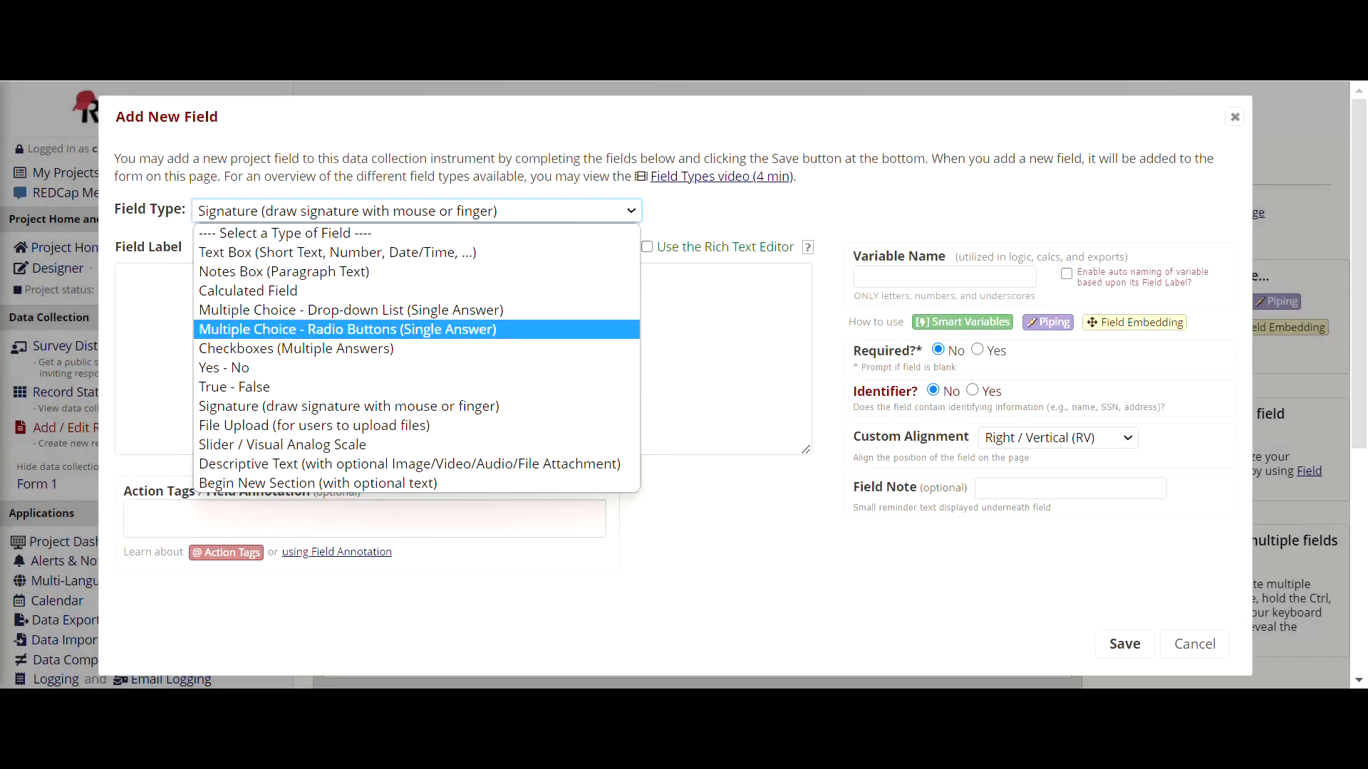
key("Return")
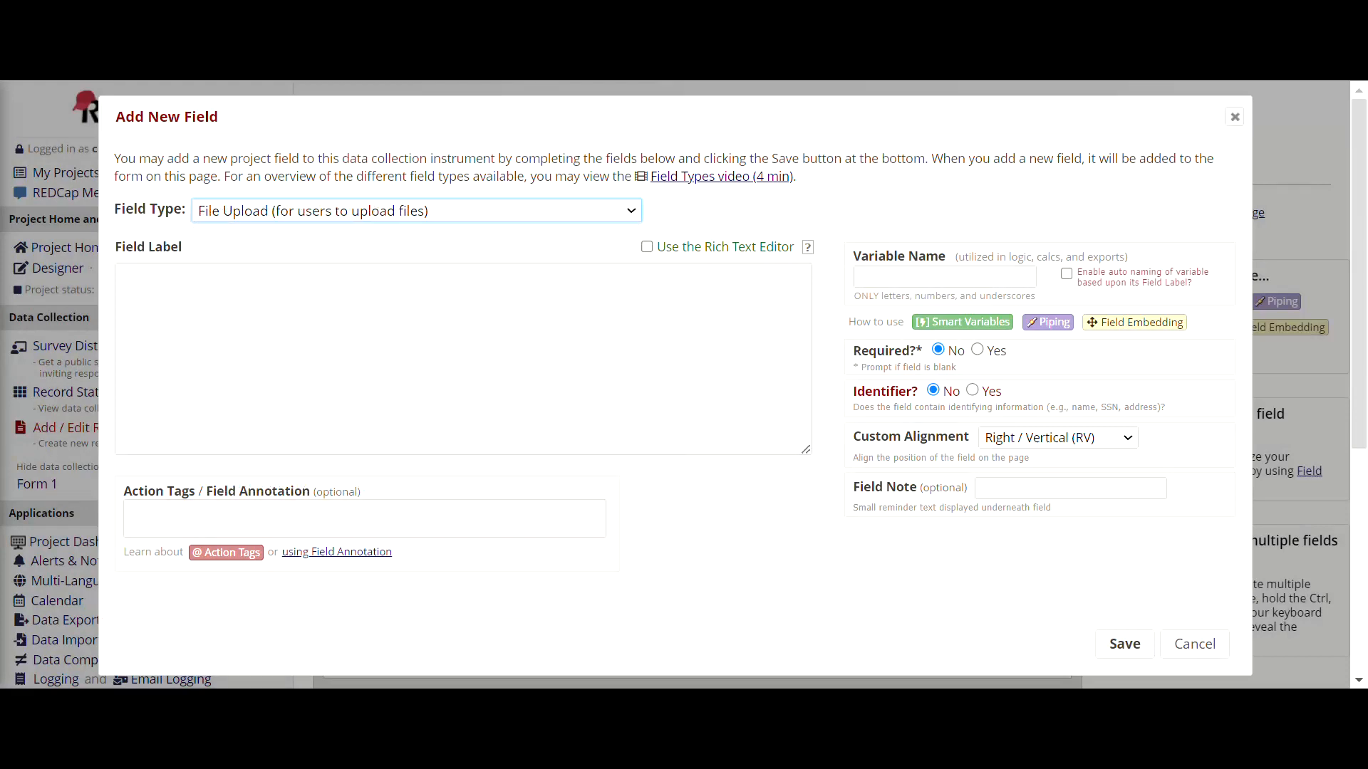
key("alt+Down")
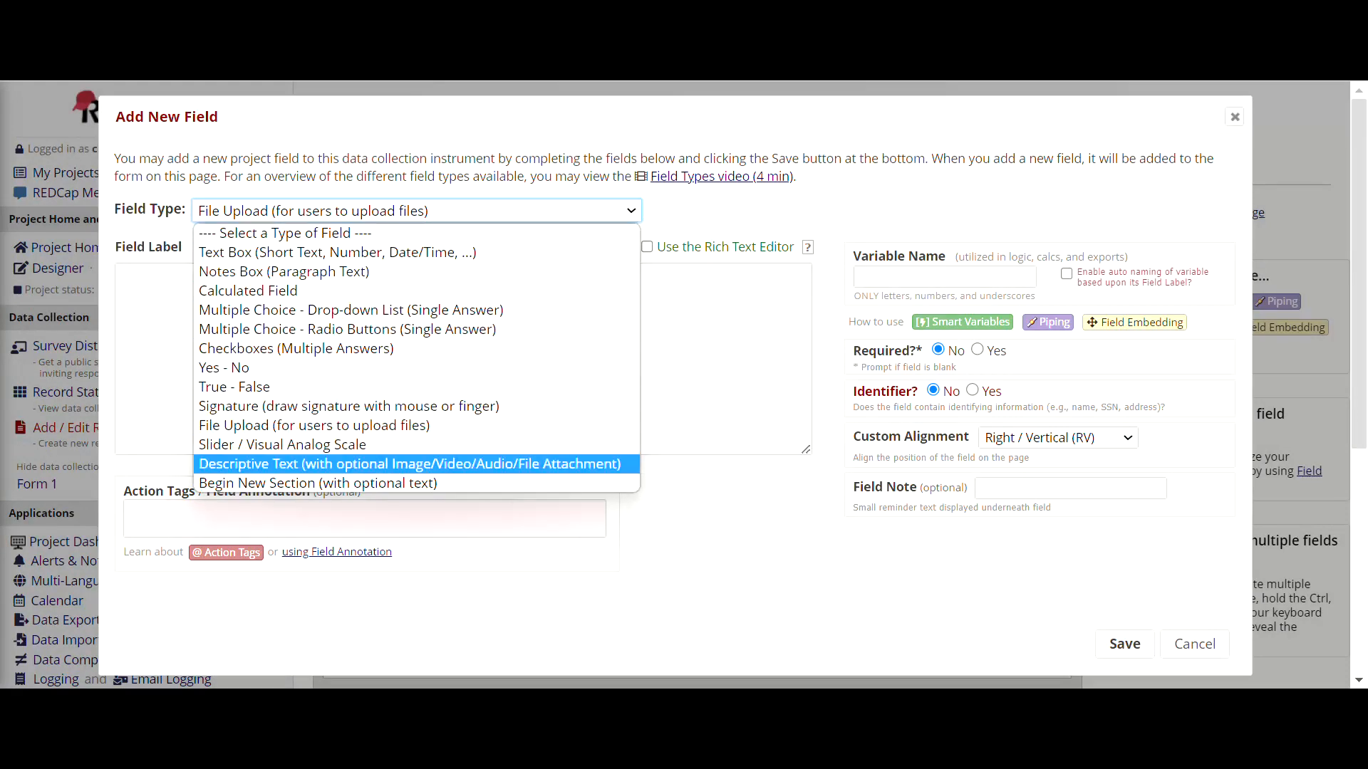
key("Return")
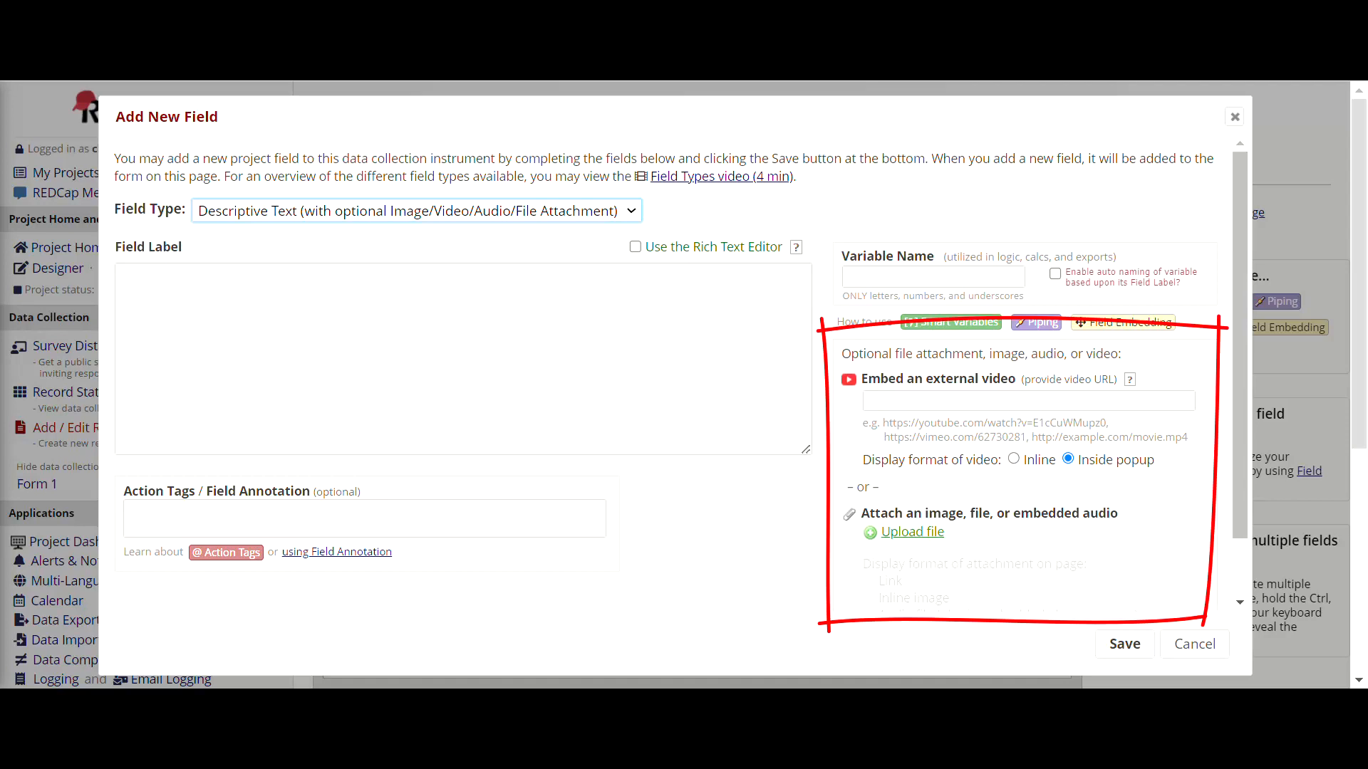
left_click(1240, 345)
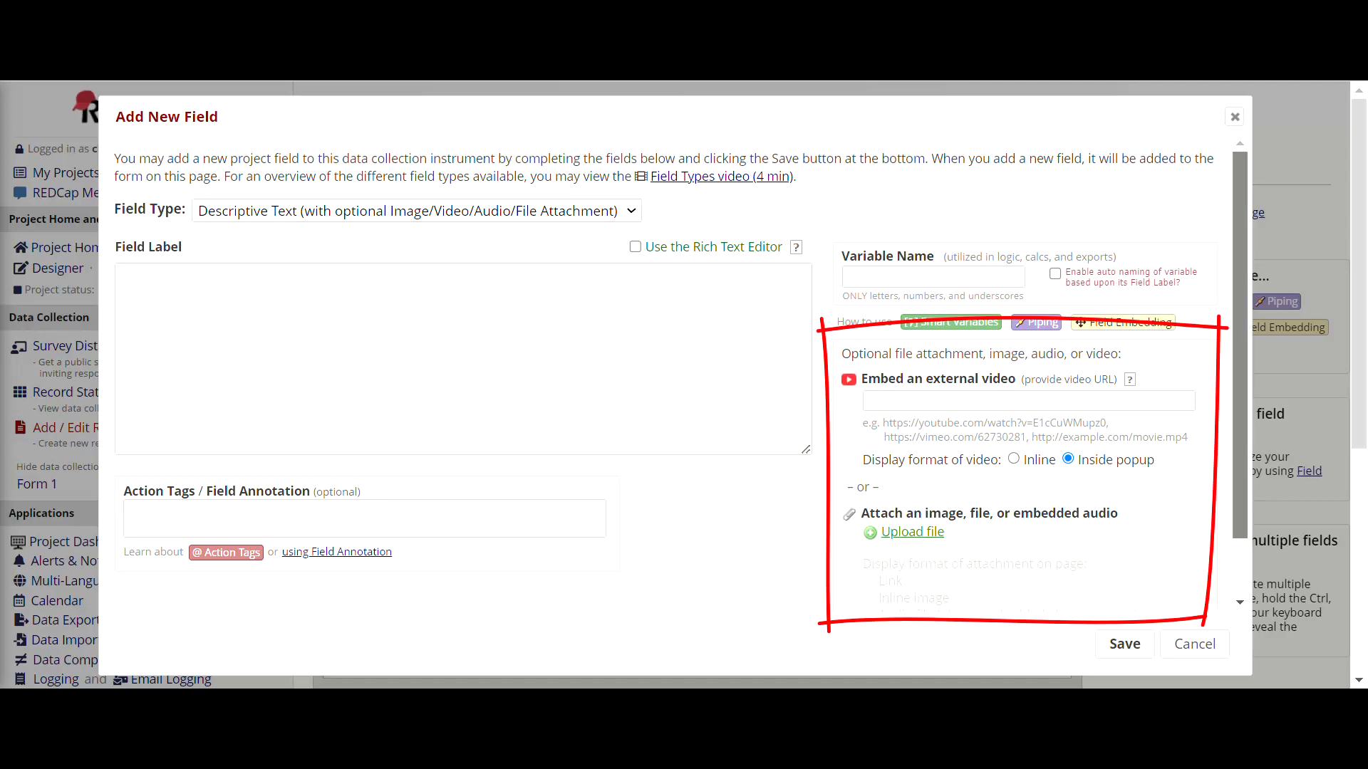
left_click(417, 211)
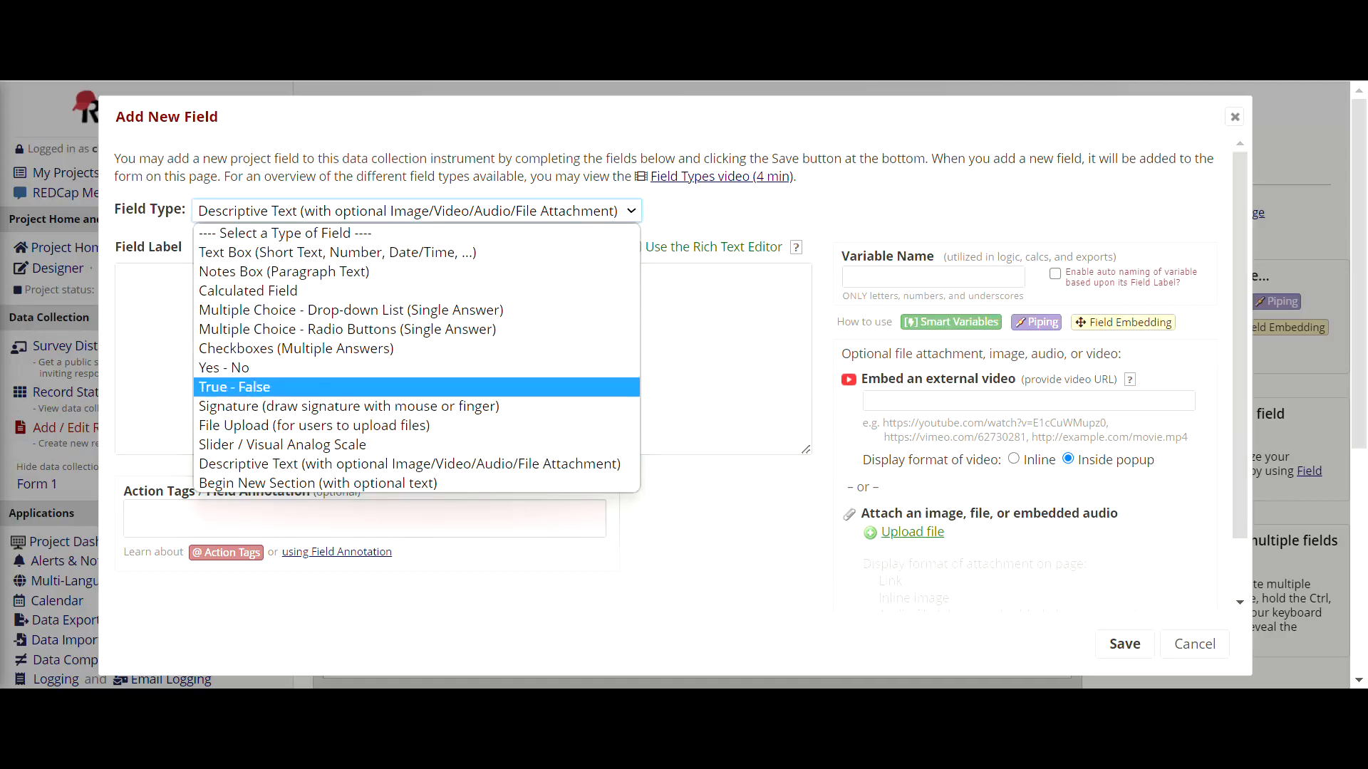
key("Return")
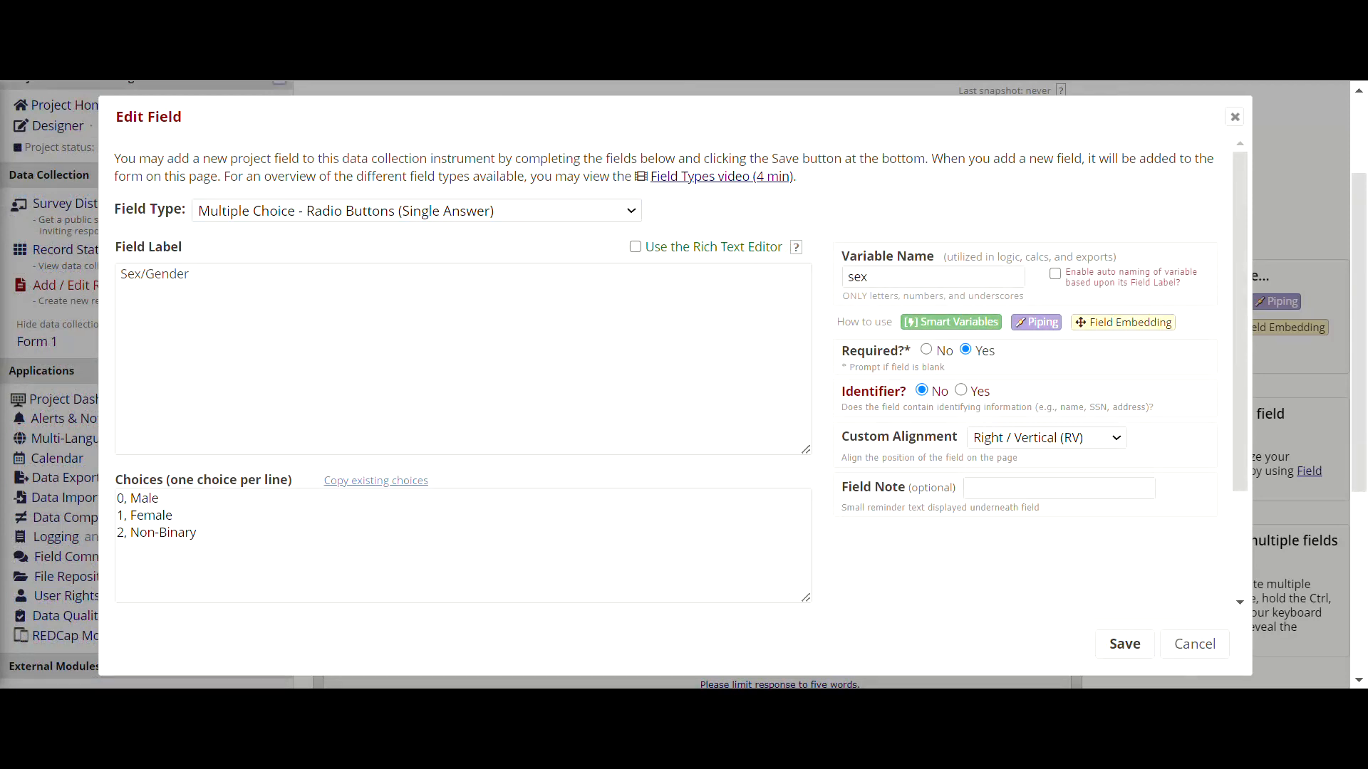
Save the Sex/Gender radio-button field and relabel it "Your Sex/Gender".
left_click(1125, 643)
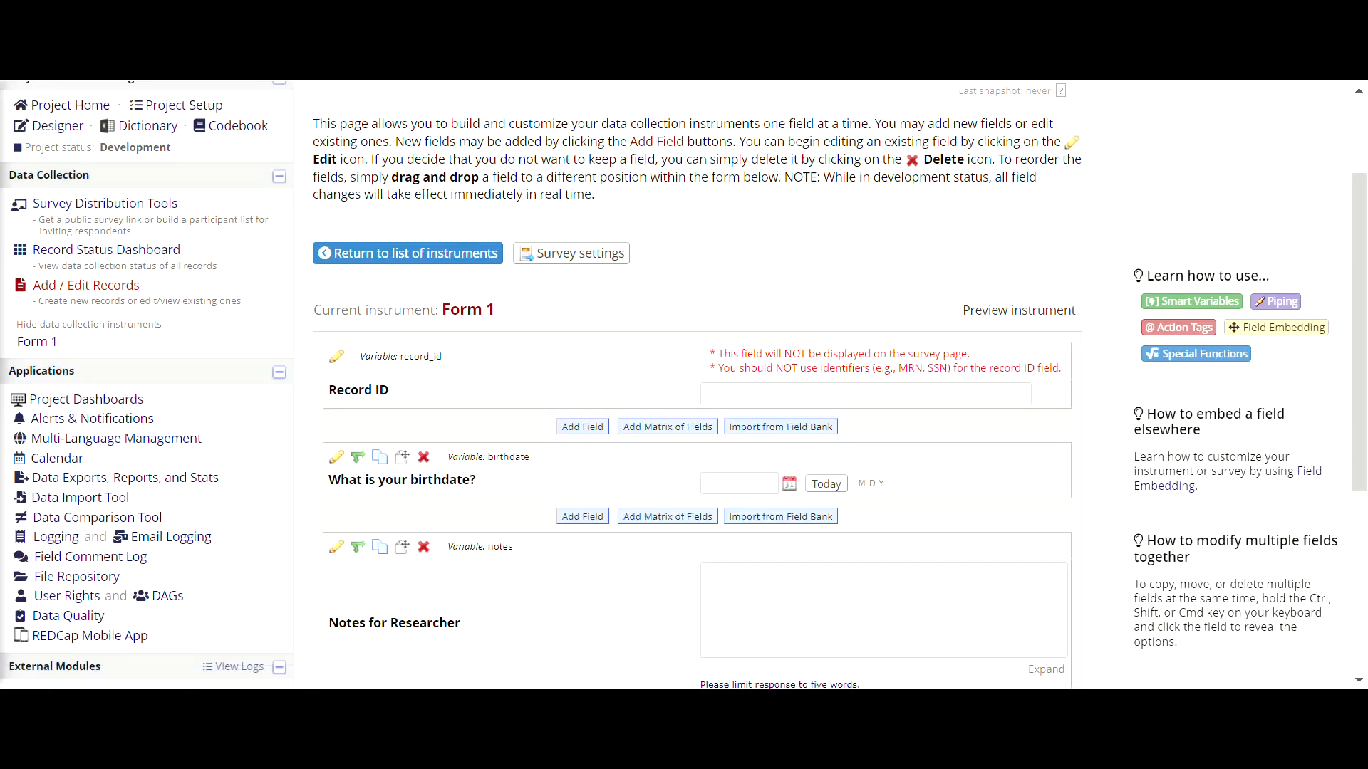
scroll(684, 385, "down", 3)
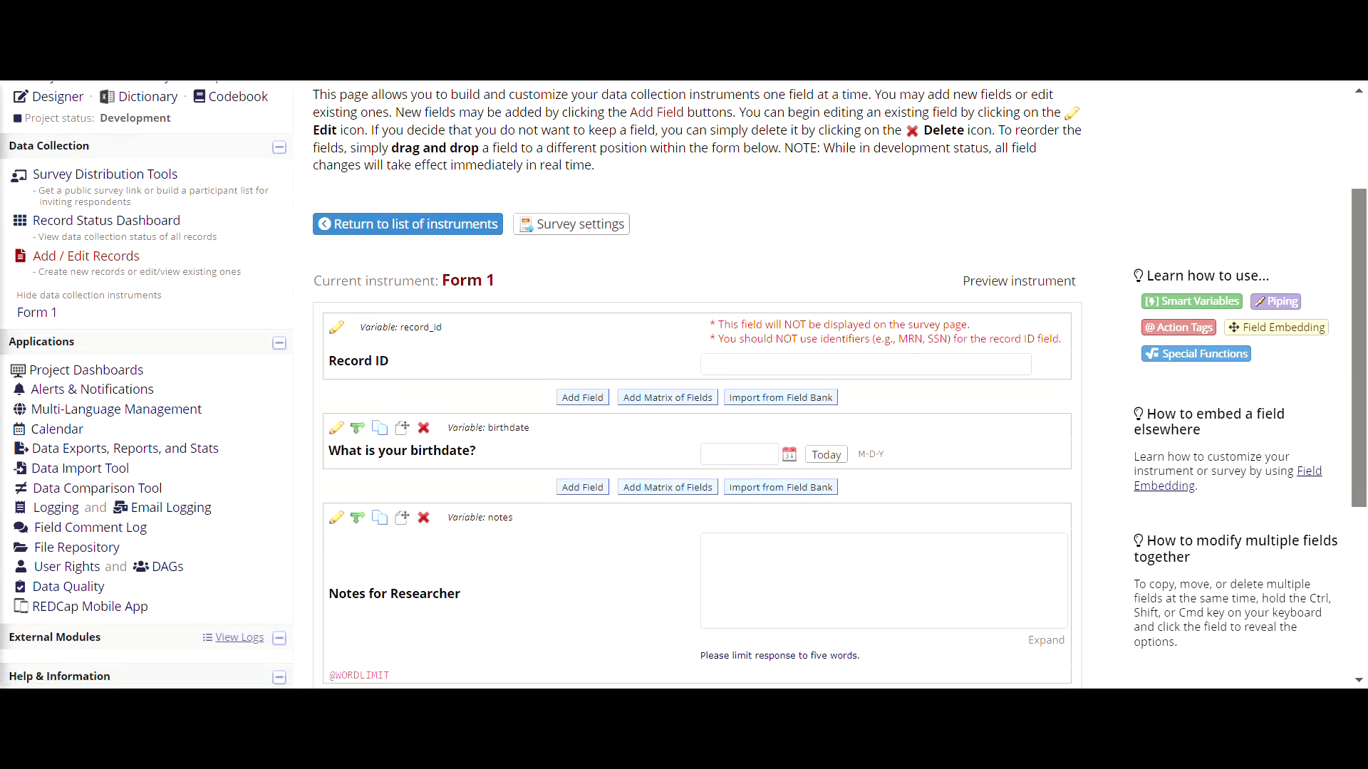
left_click_drag(1360, 459, 1360, 513)
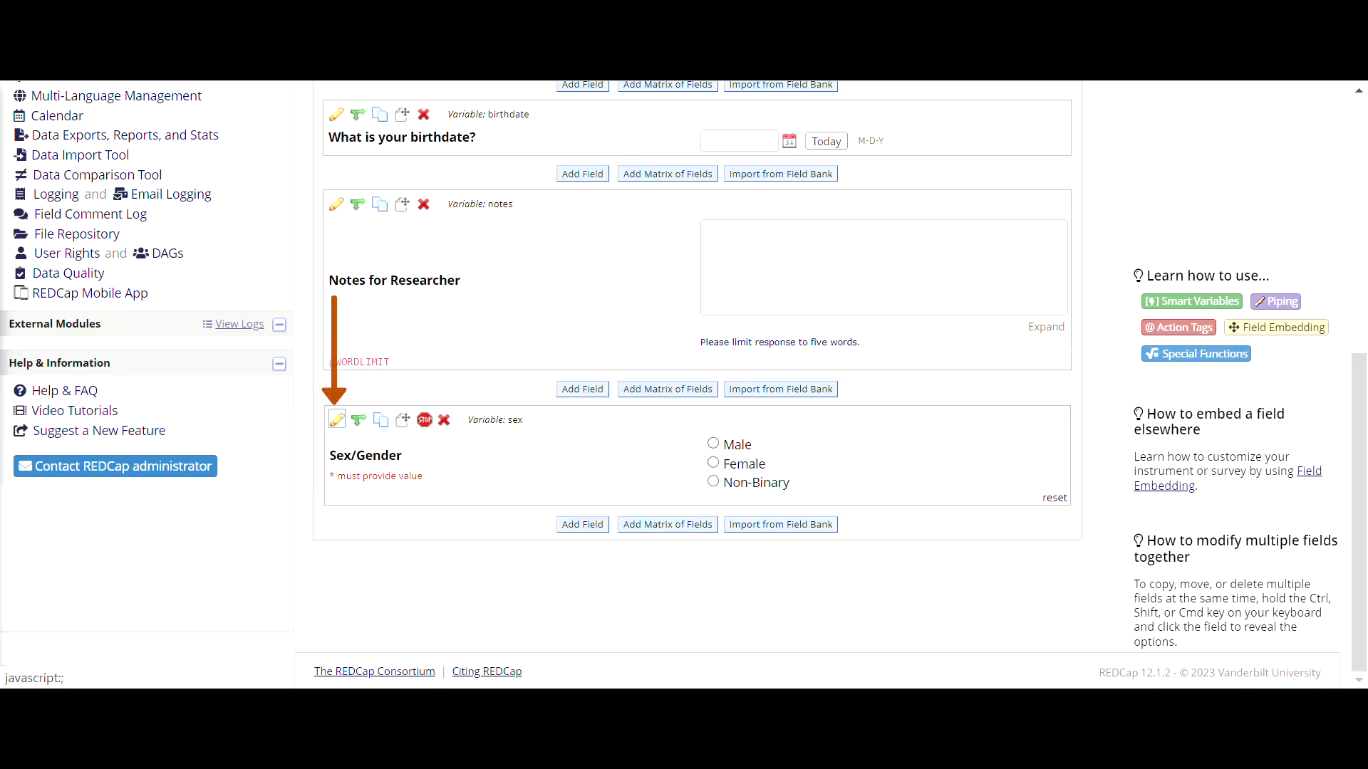
left_click(337, 420)
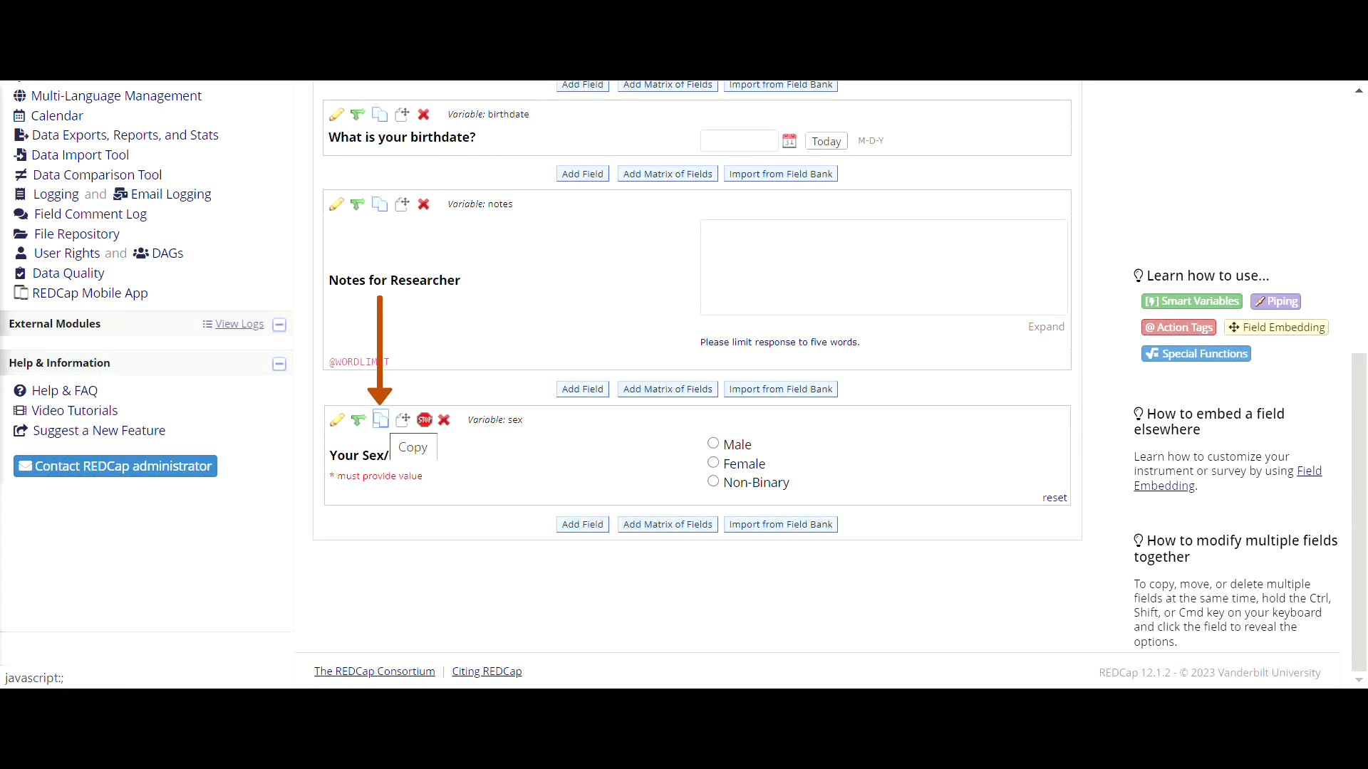
Copy the "Your Sex/Gender" field and relabel the copy "Your Partner's Sex/Gender".
left_click(381, 419)
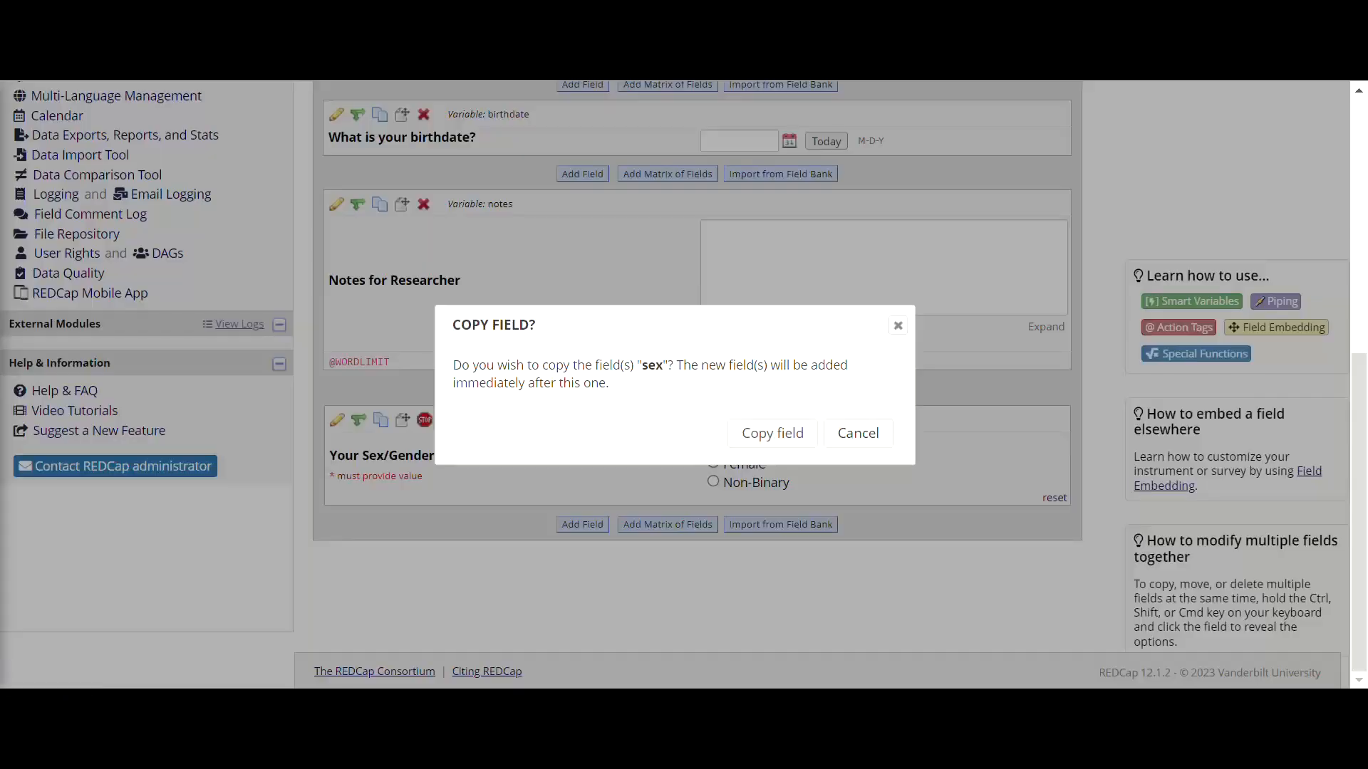
left_click(773, 433)
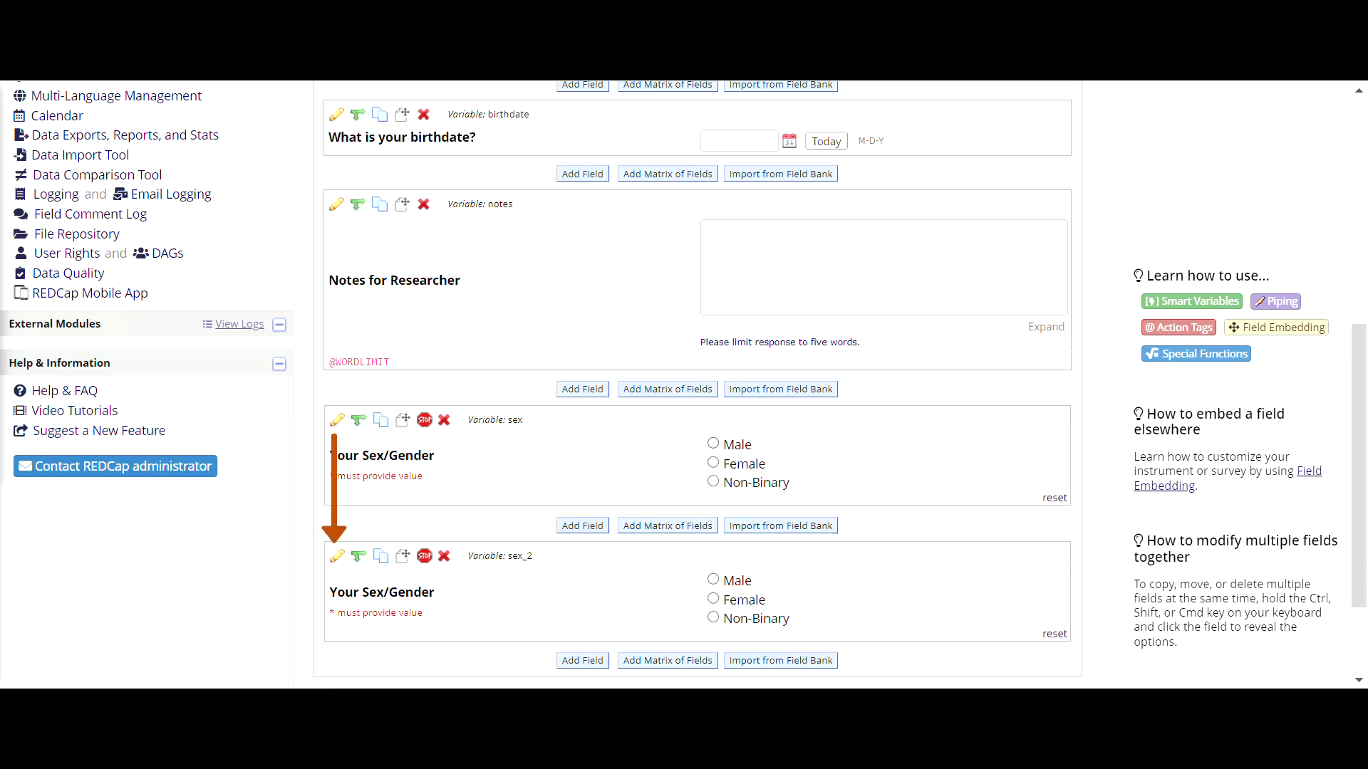
left_click(337, 556)
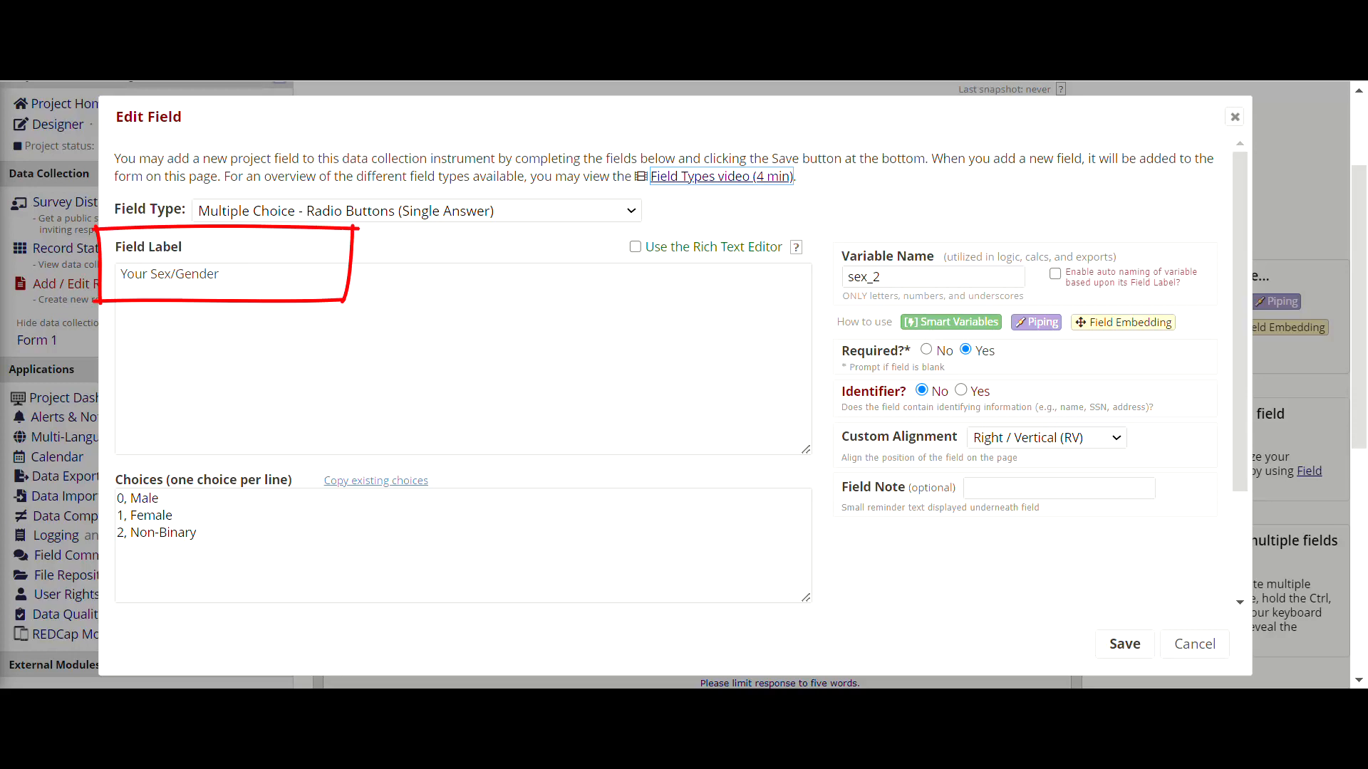
type("Partner's")
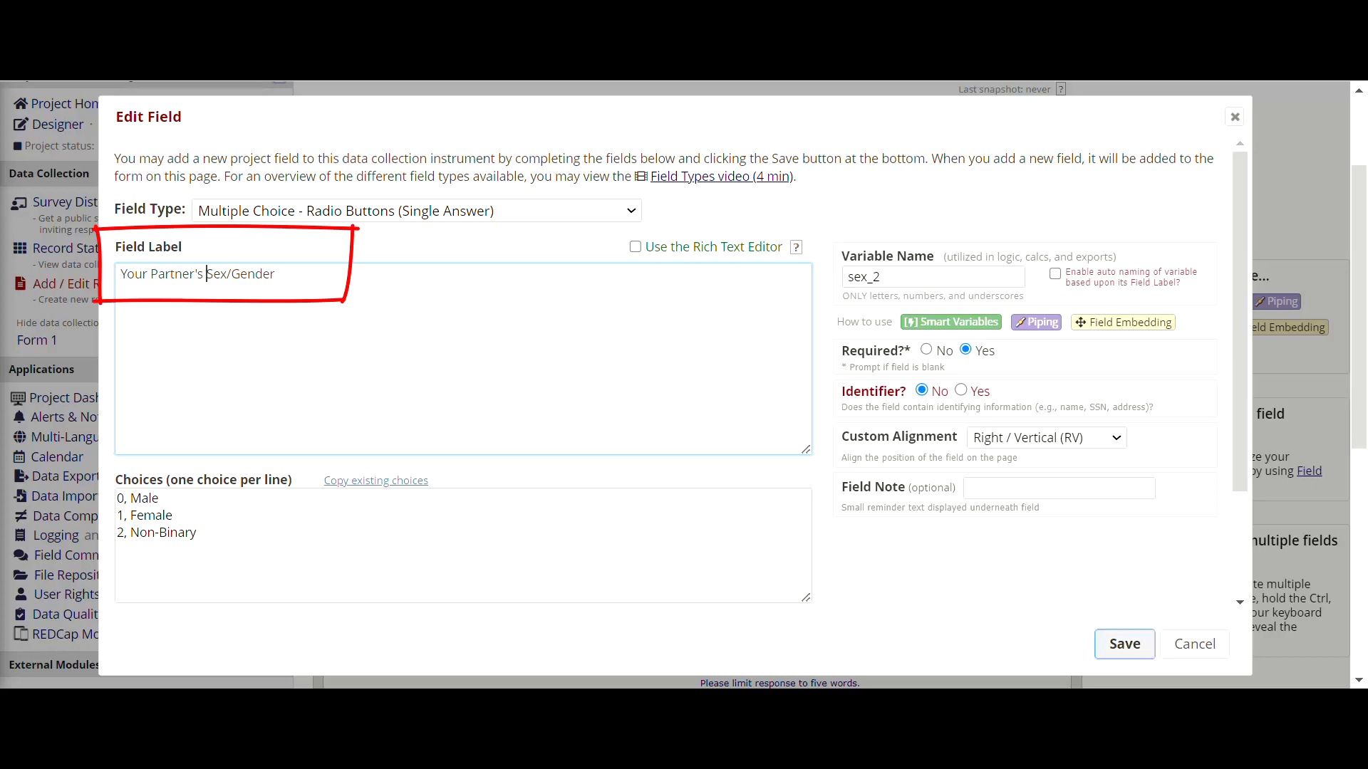
left_click(1124, 644)
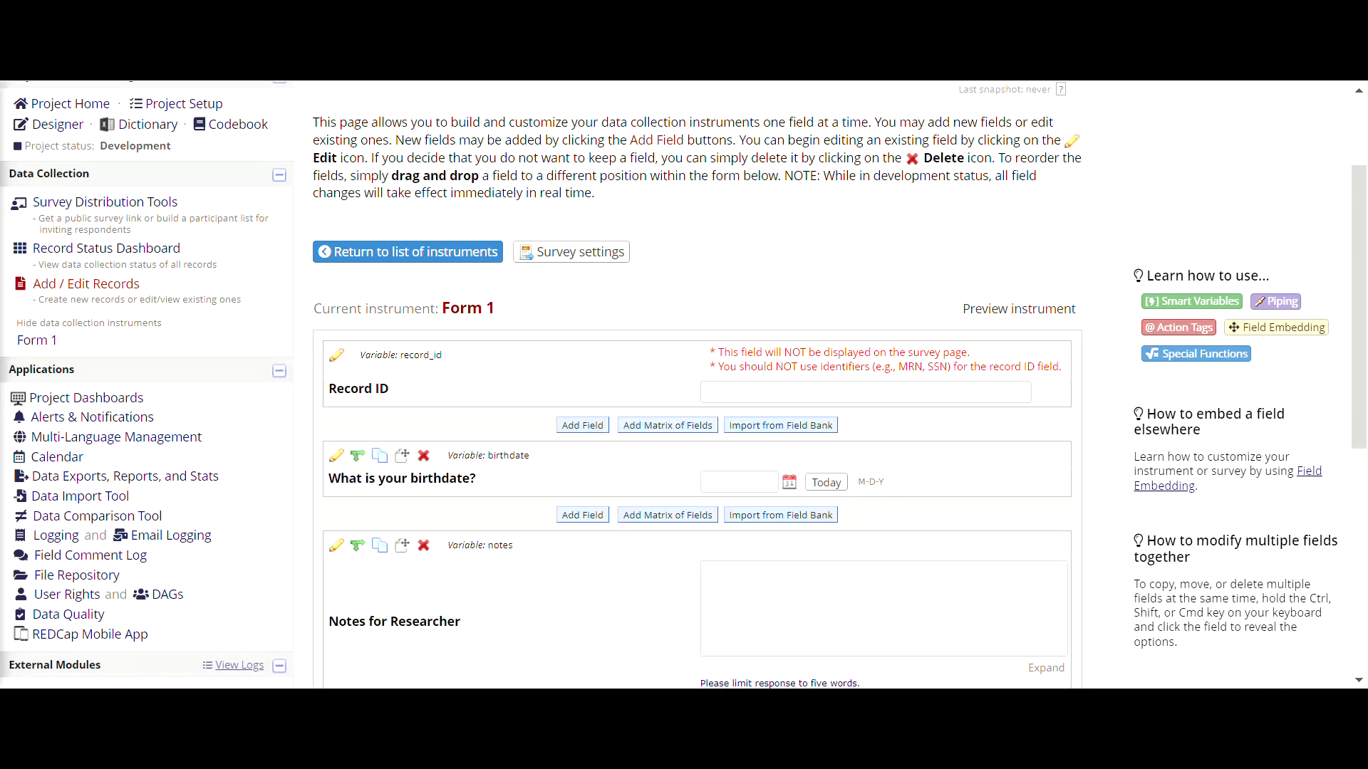
Move the "Your Sex/Gender" field so that it comes immediately after the record_id field.
left_click_drag(1358, 307, 1358, 520)
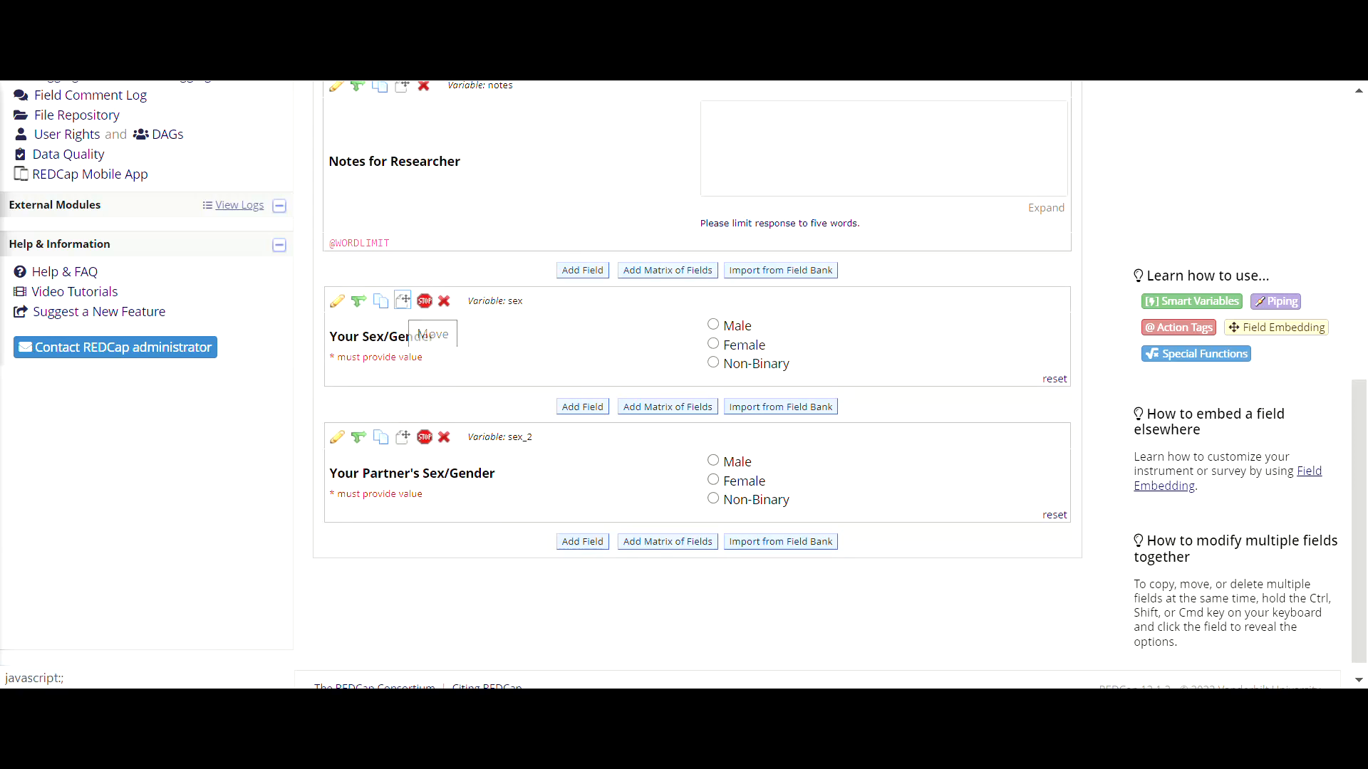
left_click(403, 301)
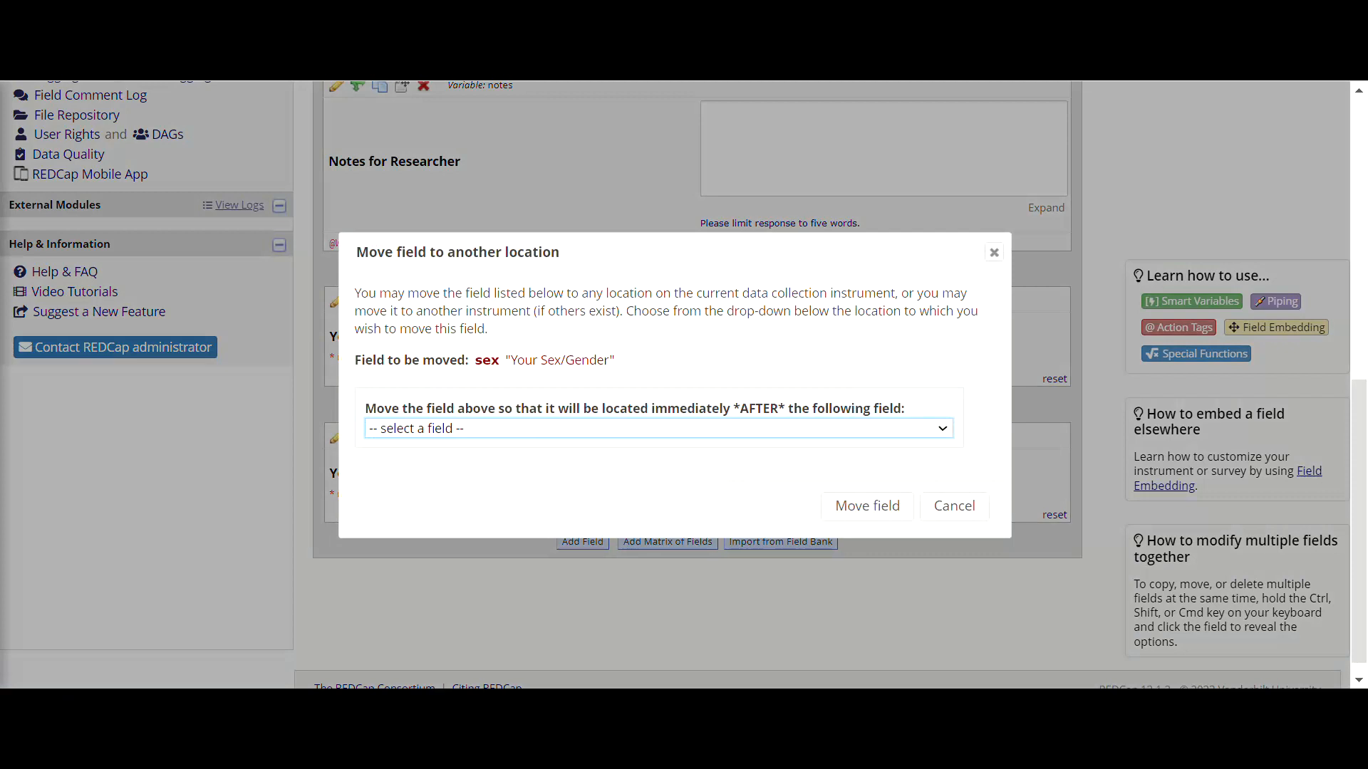
left_click(659, 428)
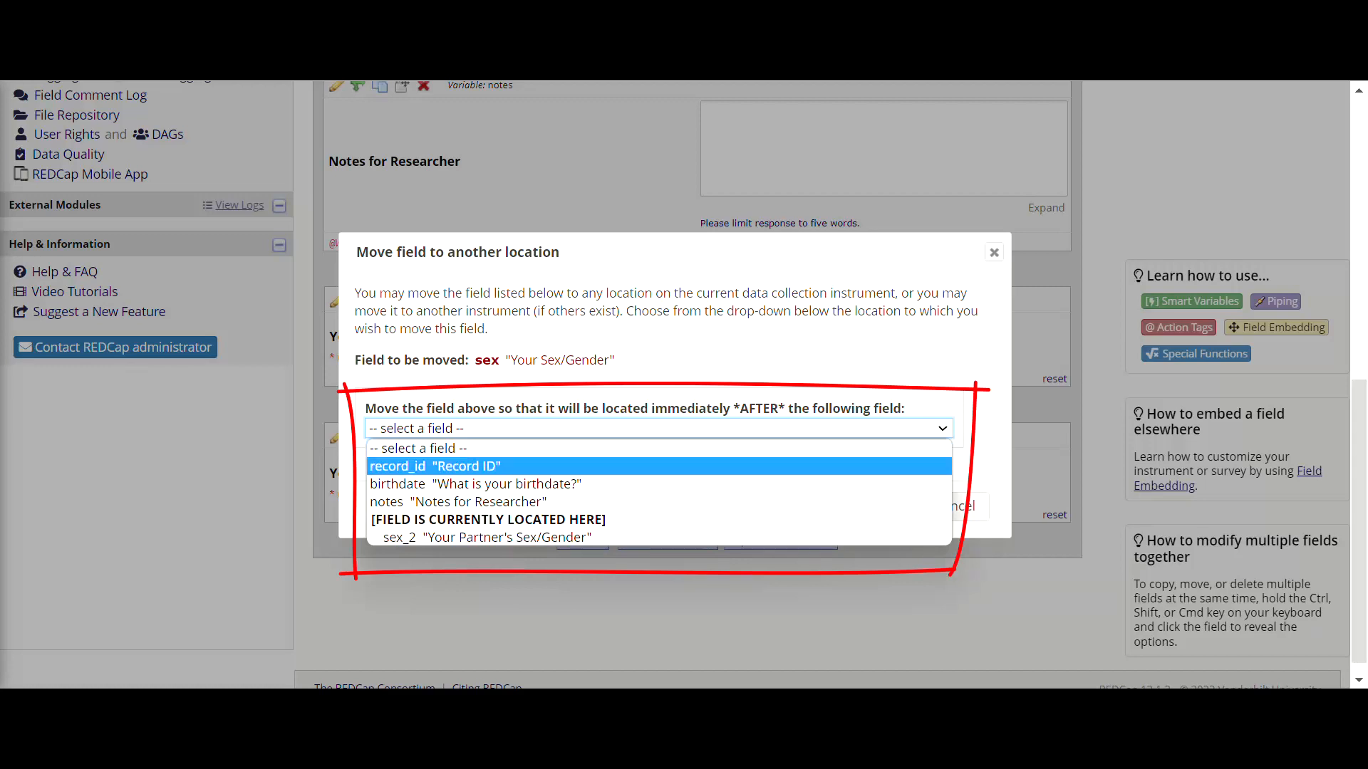
left_click(435, 466)
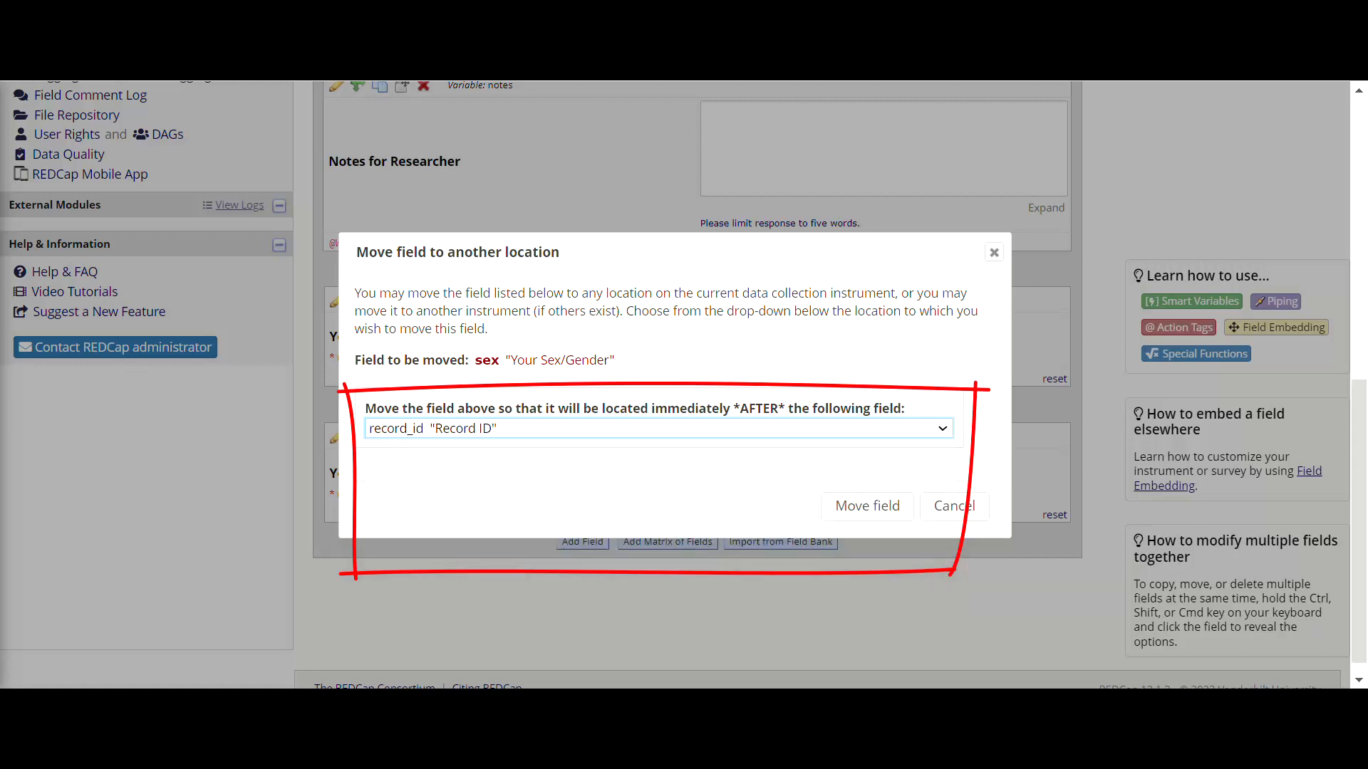
left_click(867, 506)
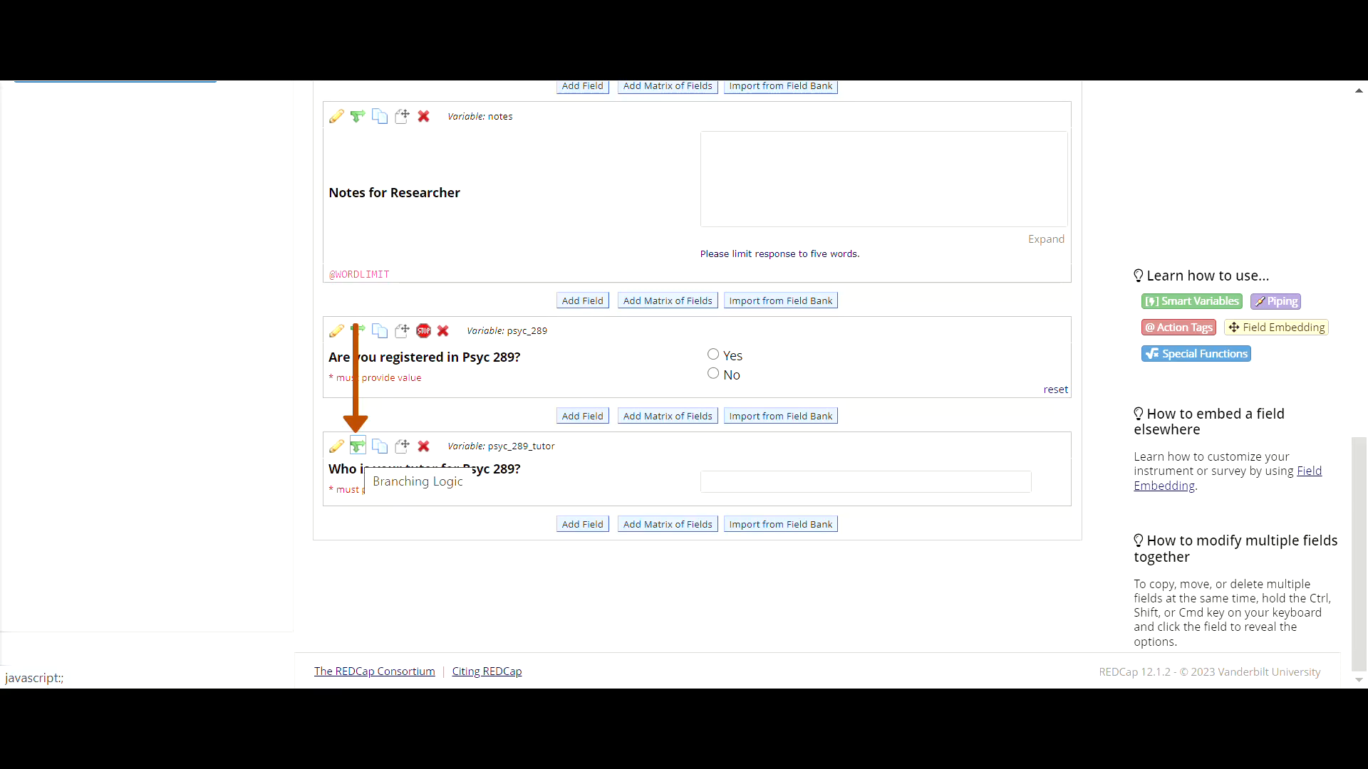
Use the Drag-N-Drop Logic Builder to show the psyc_289_tutor field only if psyc_289 = Yes (1).
left_click(357, 446)
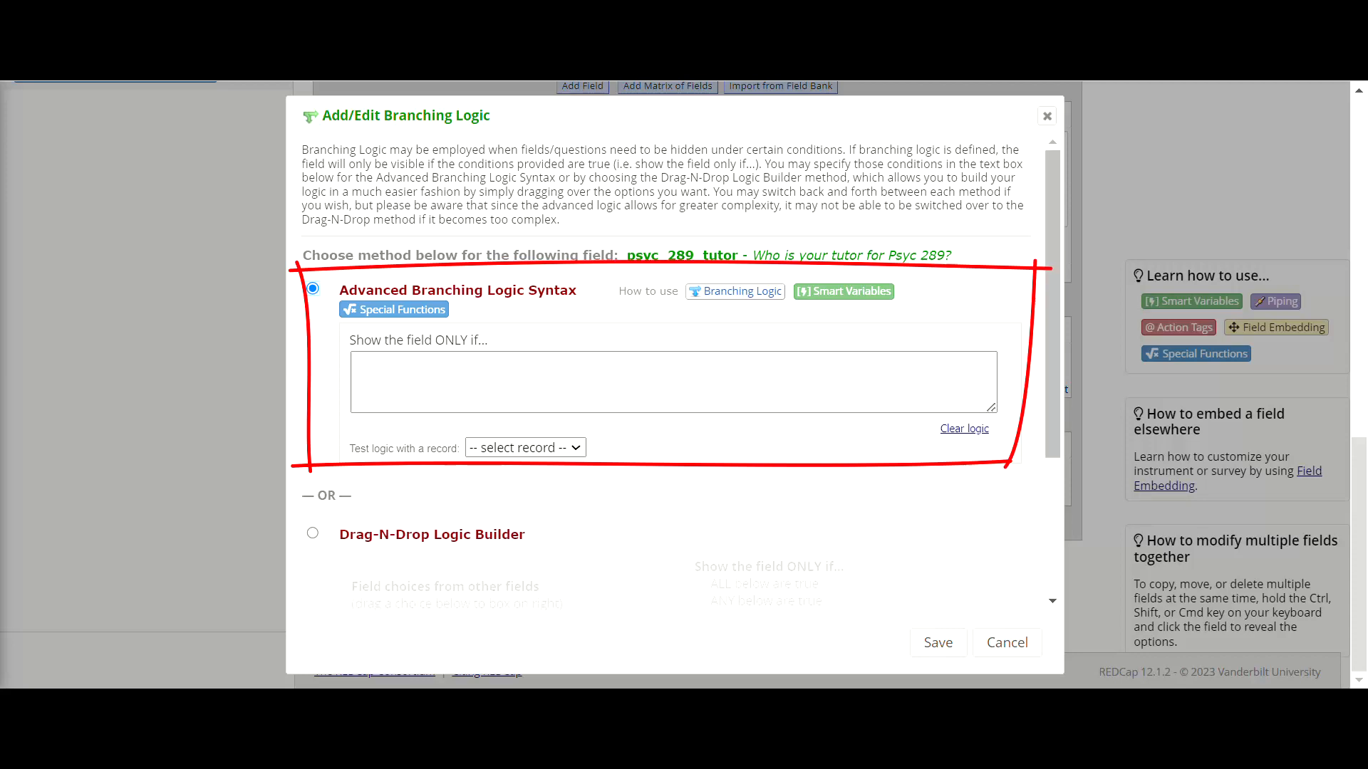
scroll(673, 367, "down", 3)
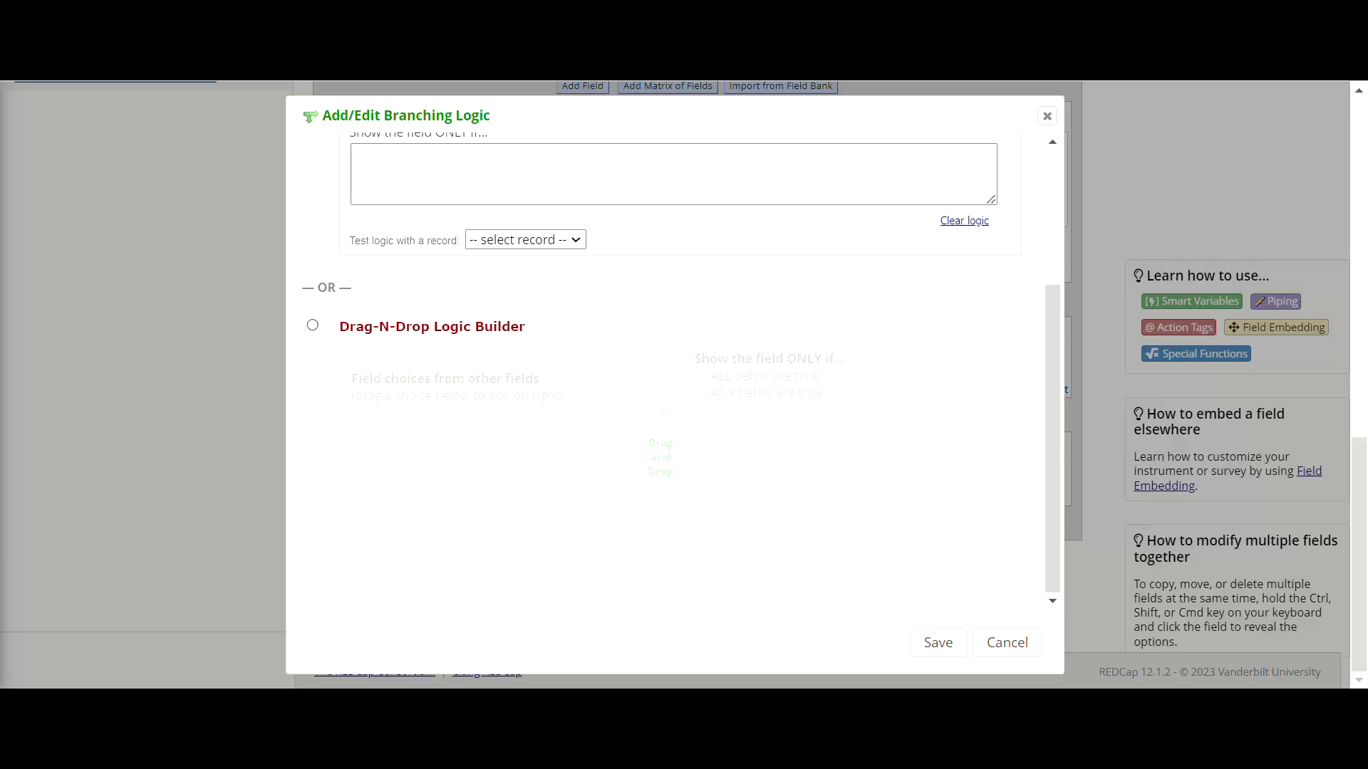
left_click(312, 325)
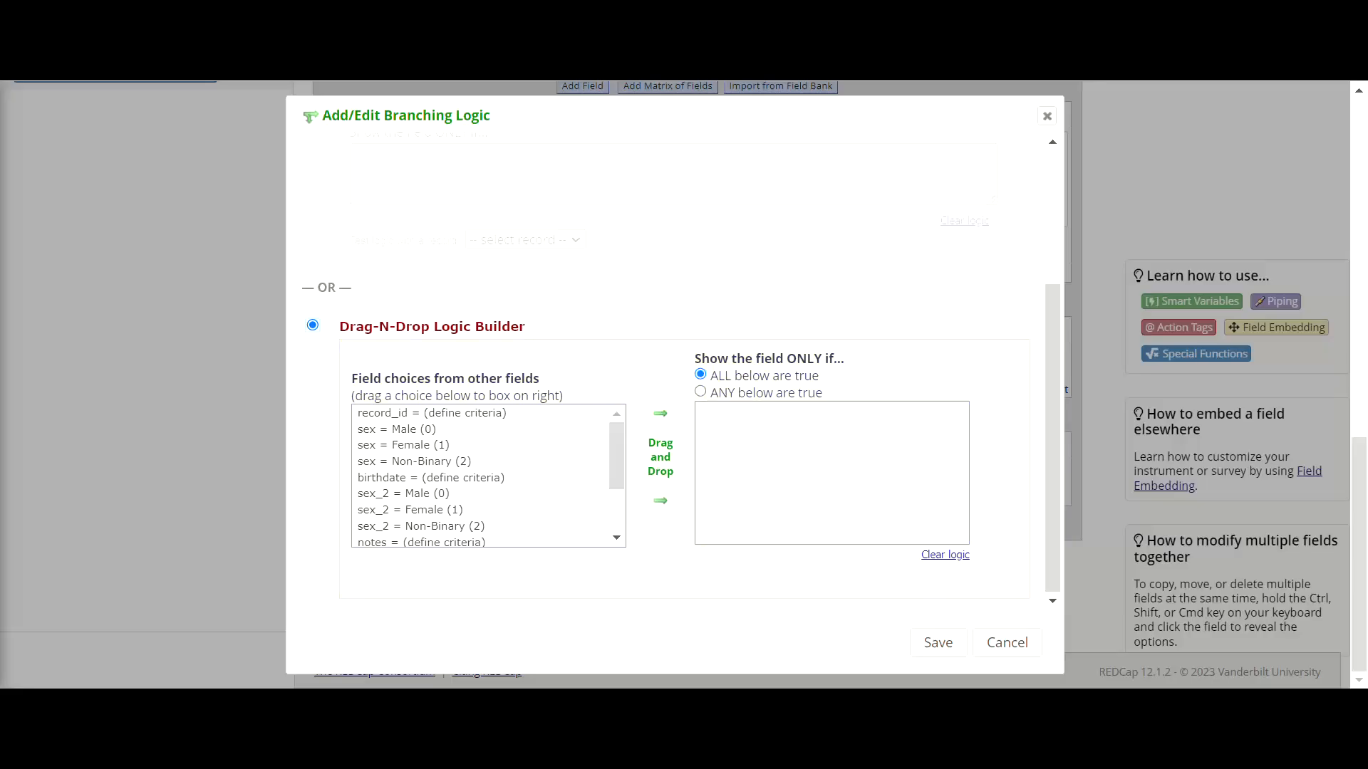
left_click_drag(617, 456, 616, 496)
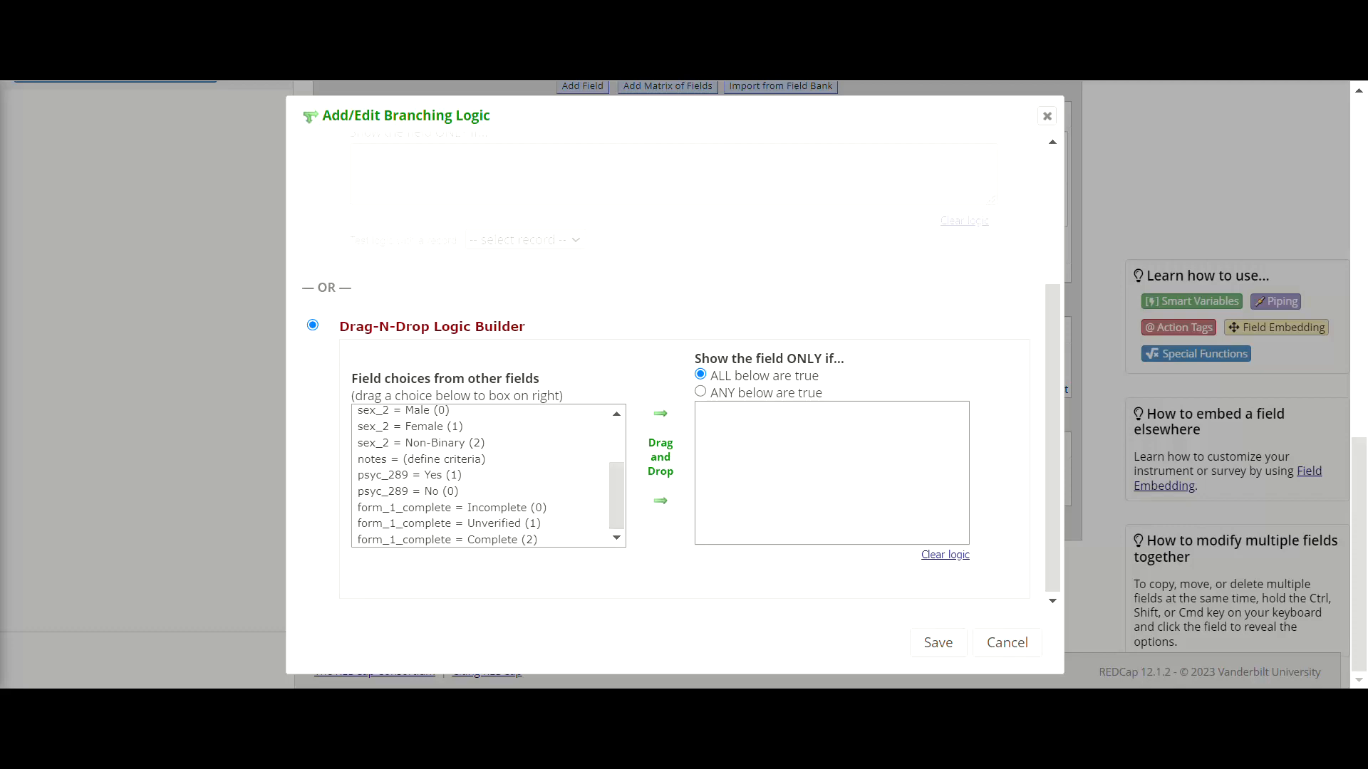
left_click_drag(404, 475, 847, 462)
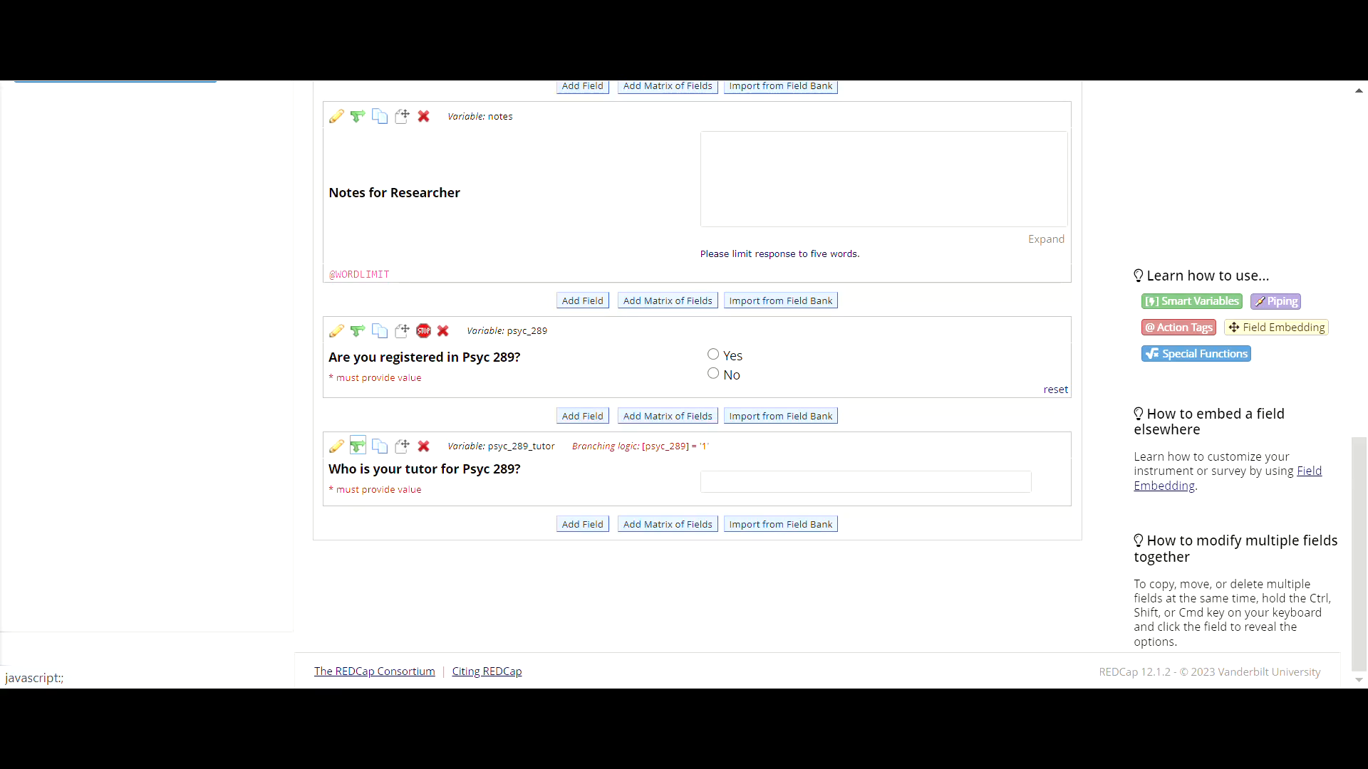
left_click(357, 445)
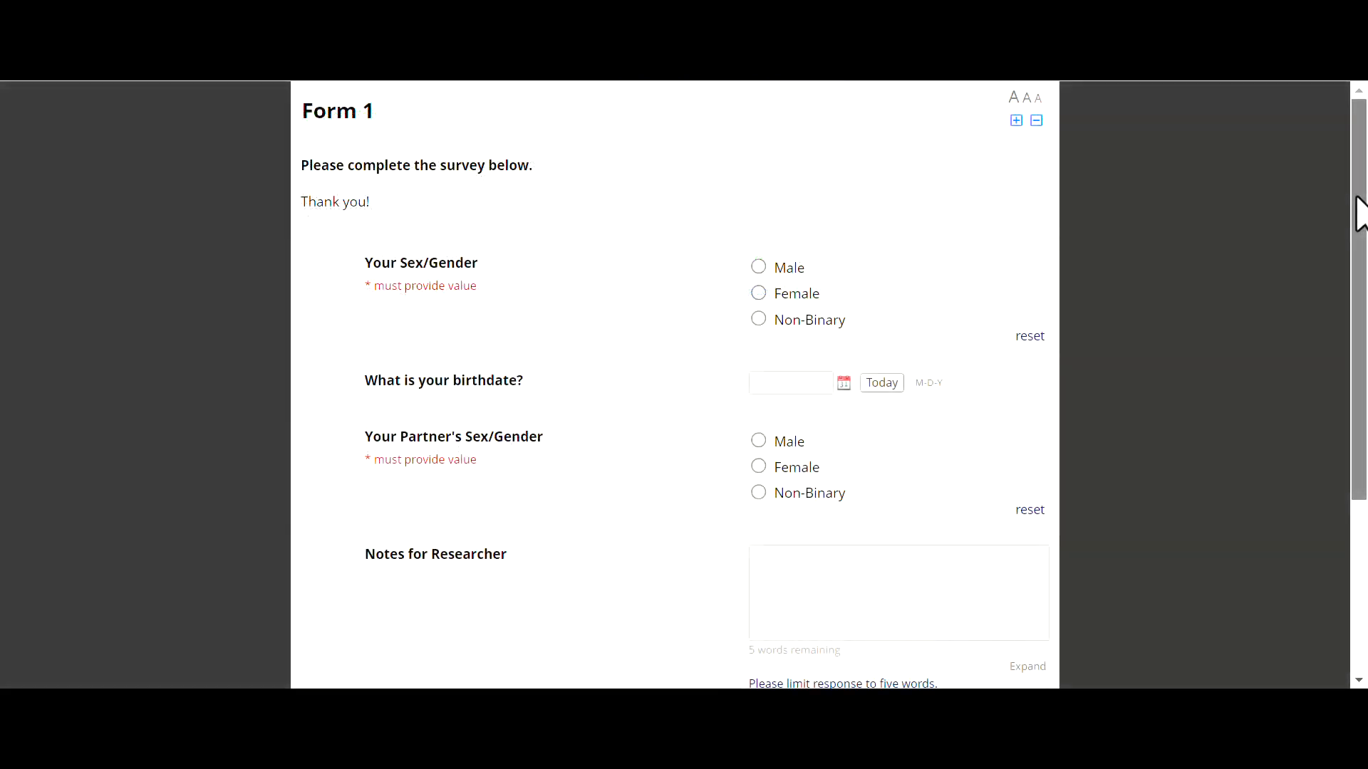
Test the branching logic in the survey by alternating Yes and No for "Are you registered in Psyc 289?".
scroll(1358, 214, "down", 4)
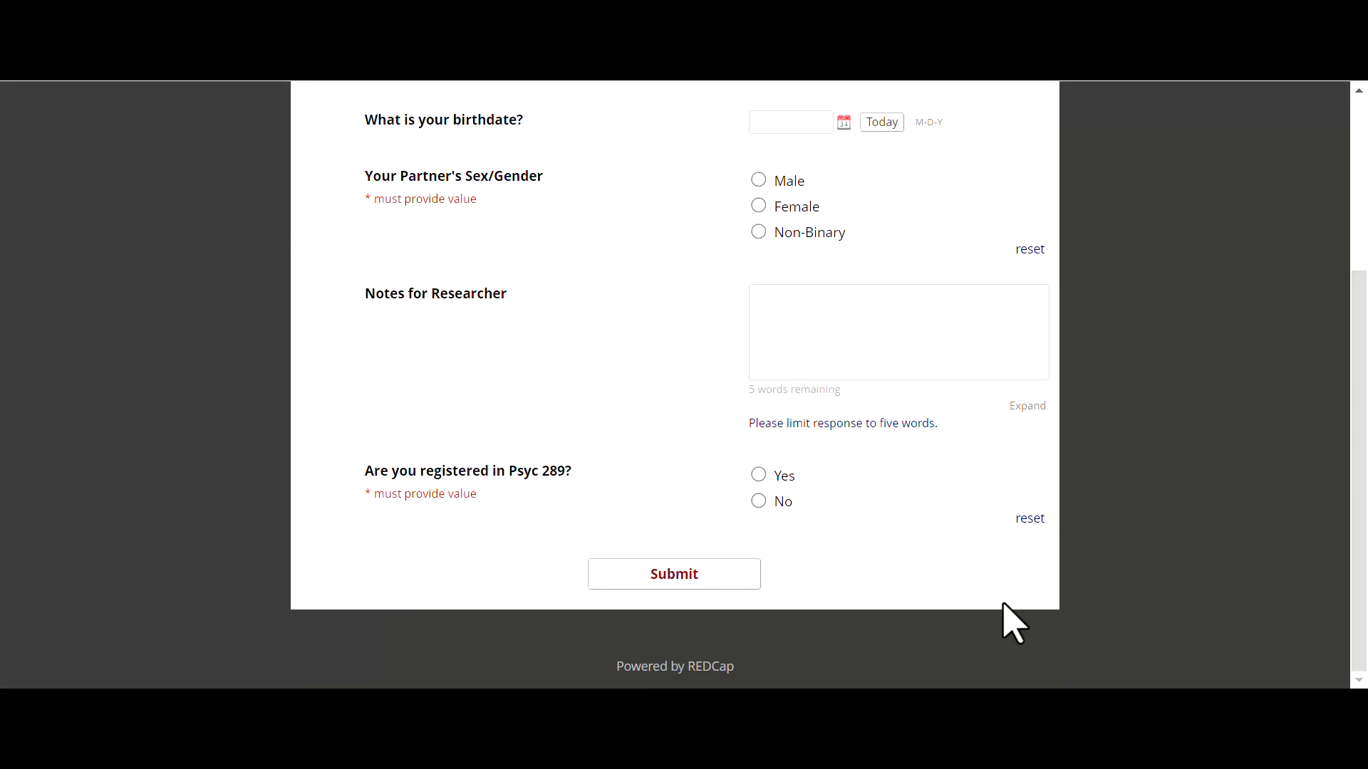
left_click(758, 475)
left_click(758, 501)
left_click(759, 476)
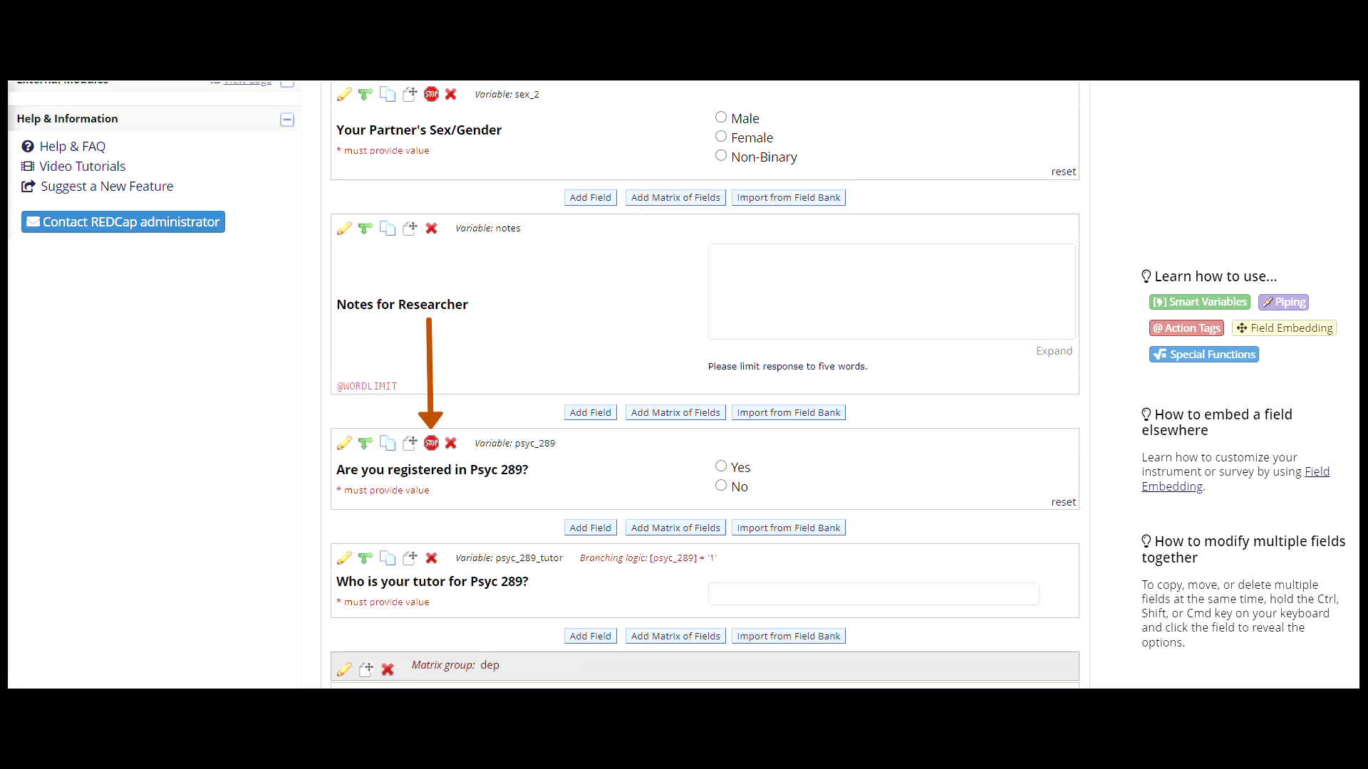
Set up a stop action on the No choice of "Are you registered in Psyc 289?" and save it.
left_click(431, 444)
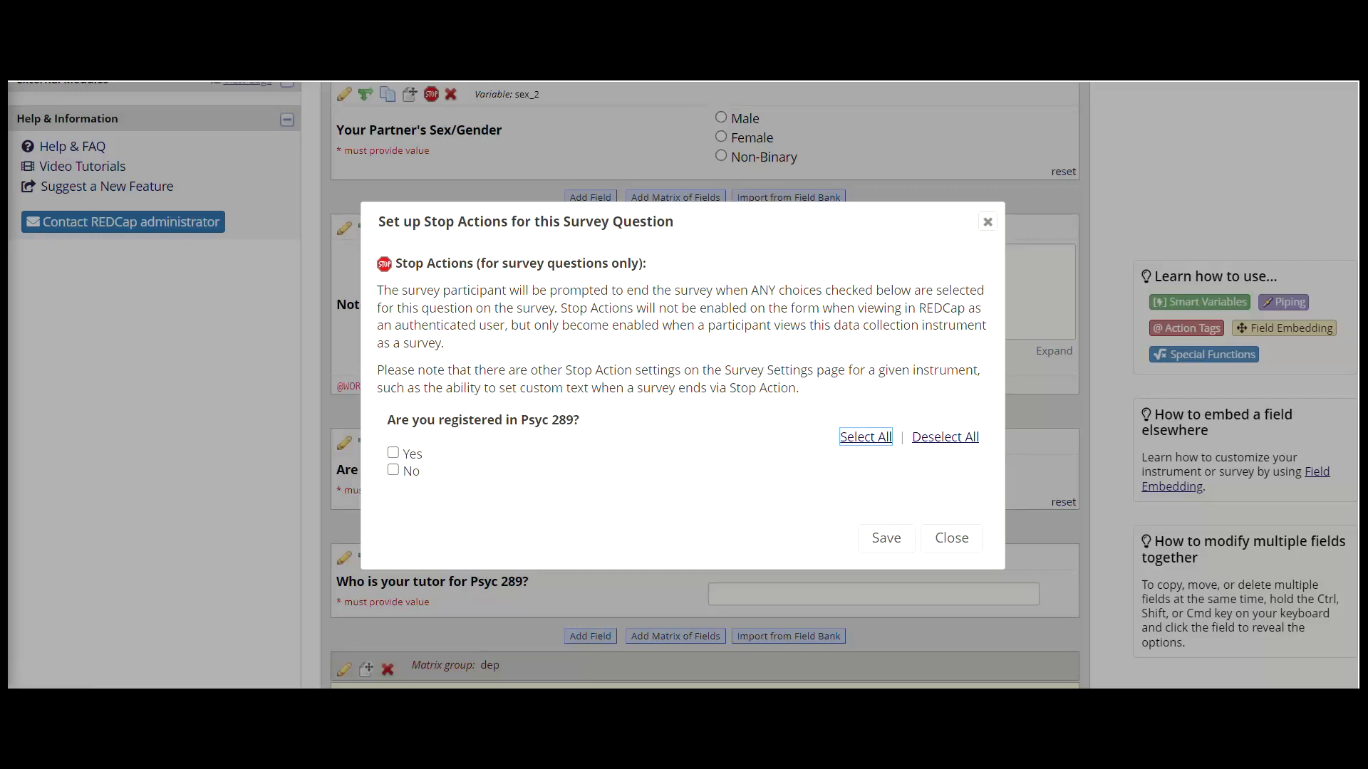
left_click(394, 470)
left_click(887, 537)
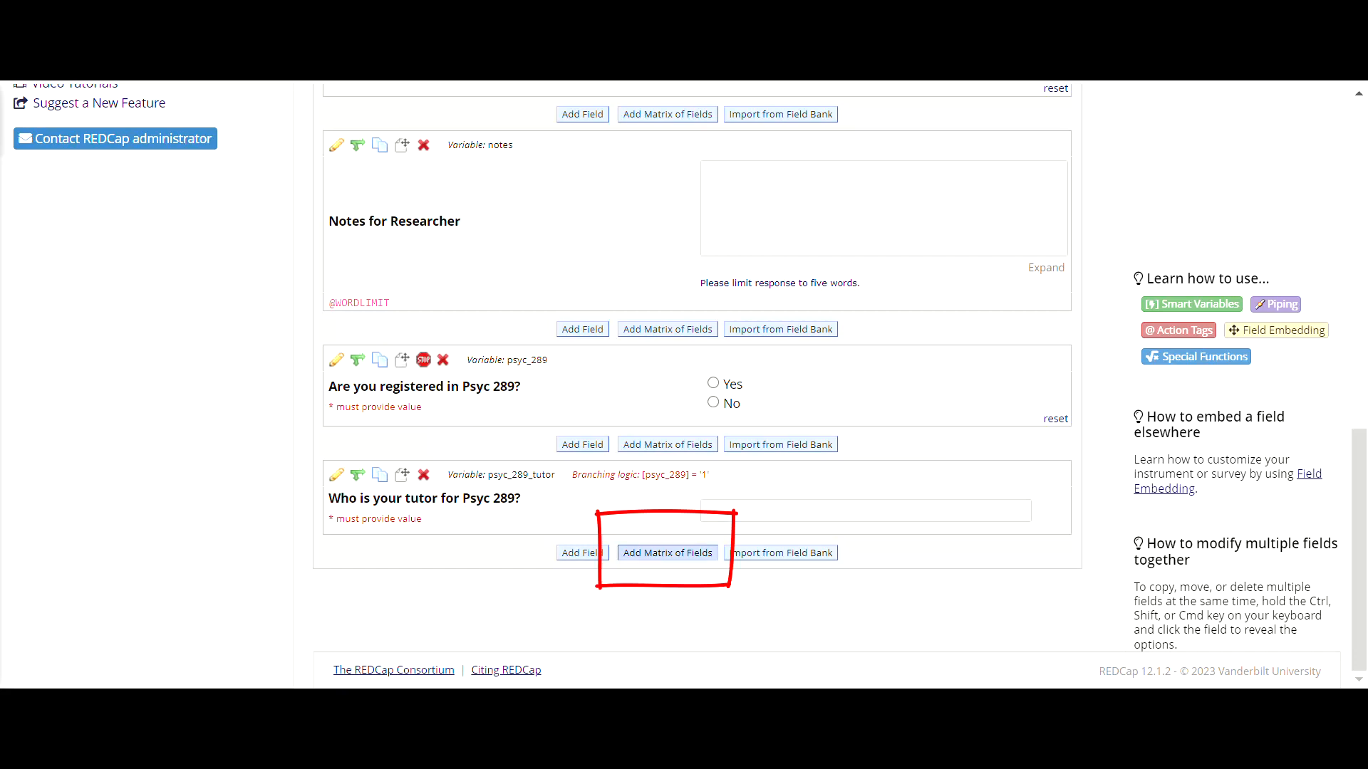
Start a new matrix of fields after the psyc_289_tutor field with the header text "When thinking about the past two weeks...".
left_click(668, 553)
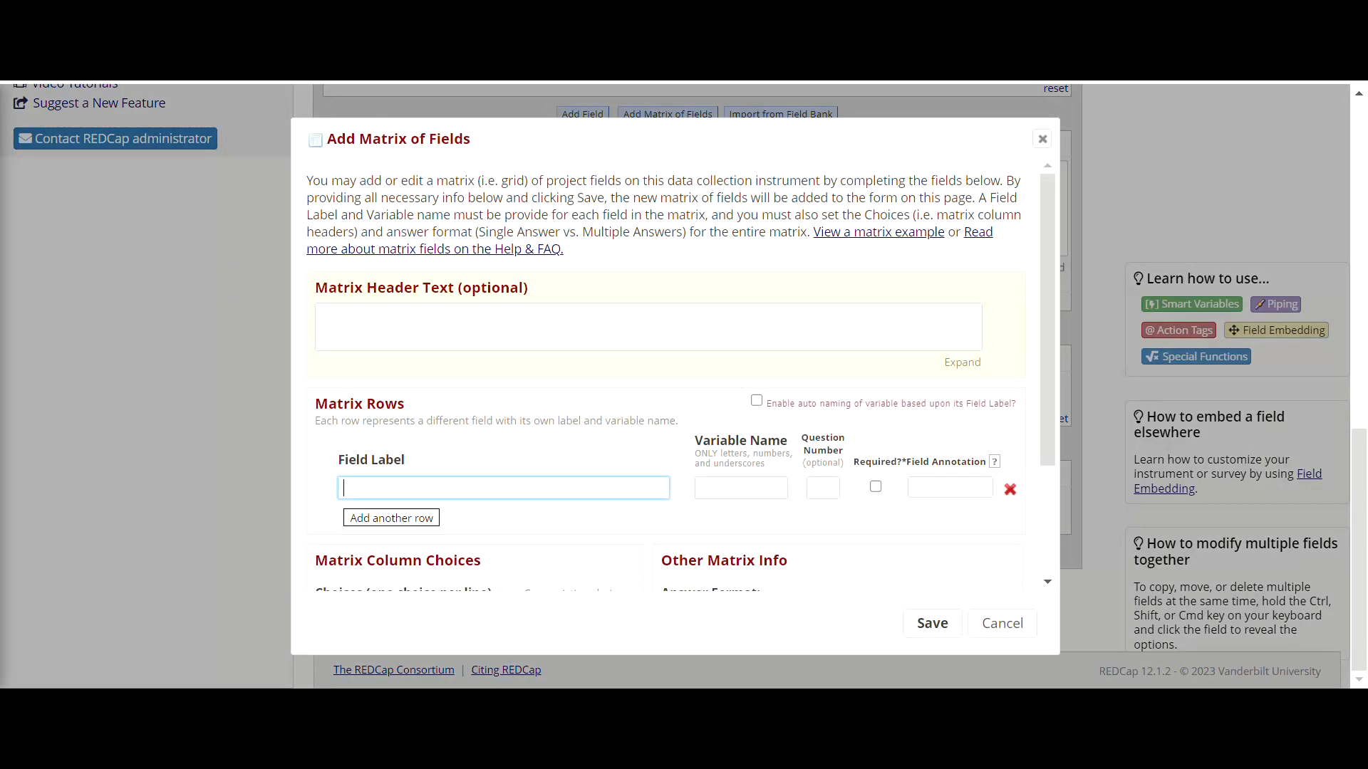
left_click(321, 314)
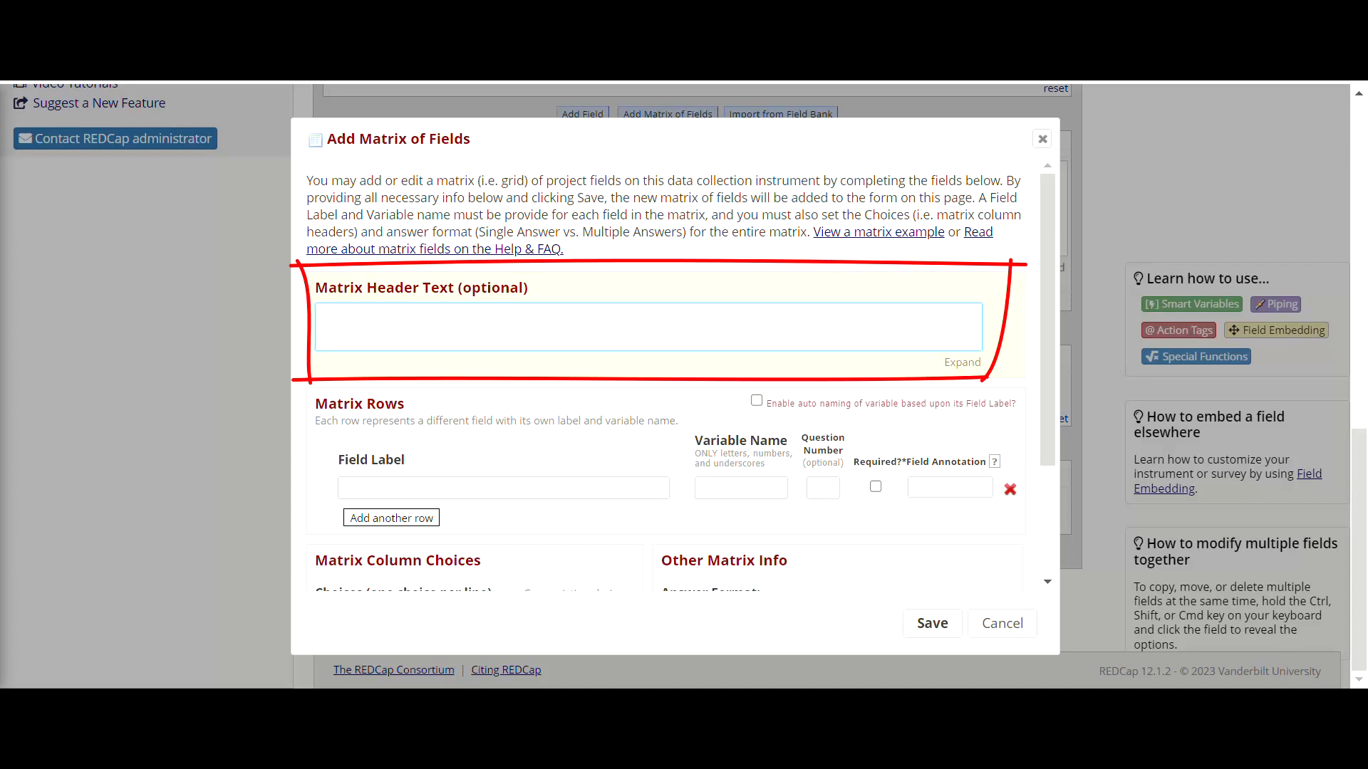
type("When thinking about the pas")
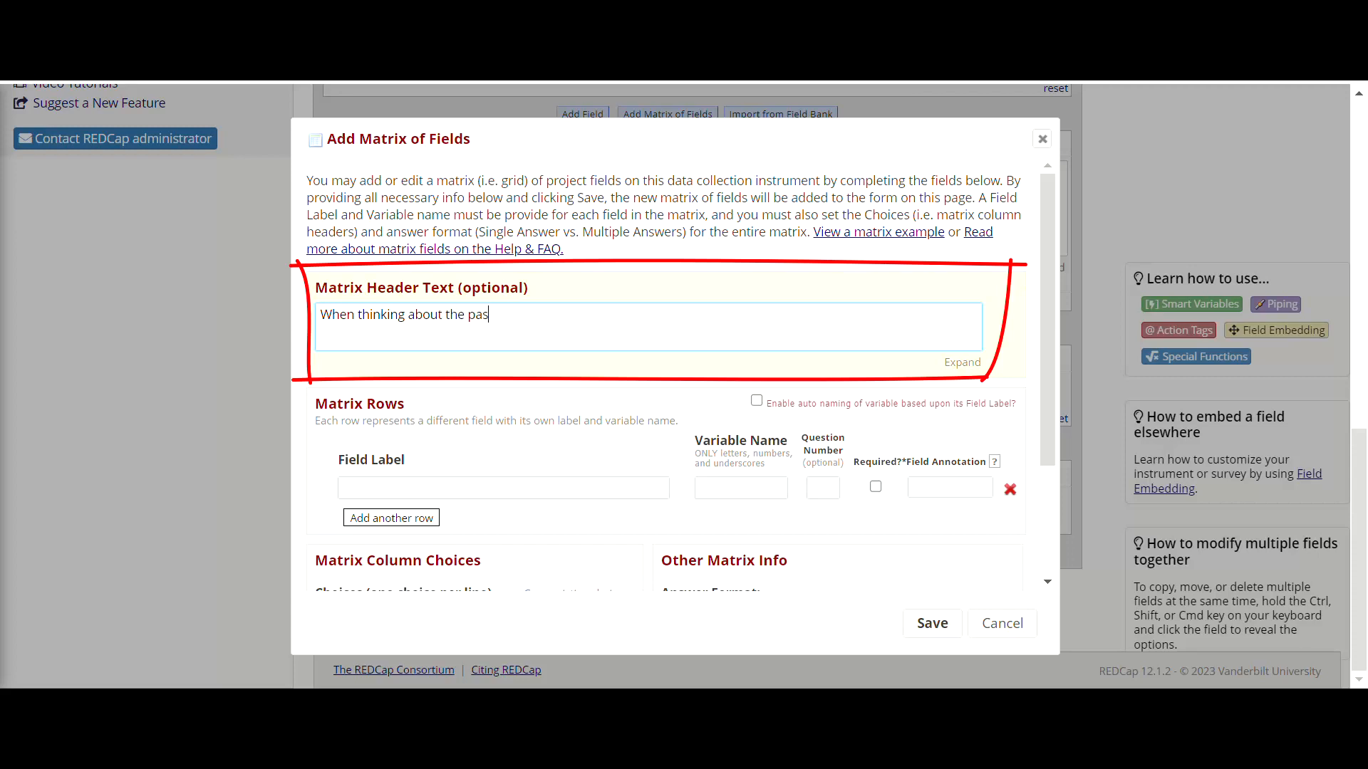
type("t two weeks...")
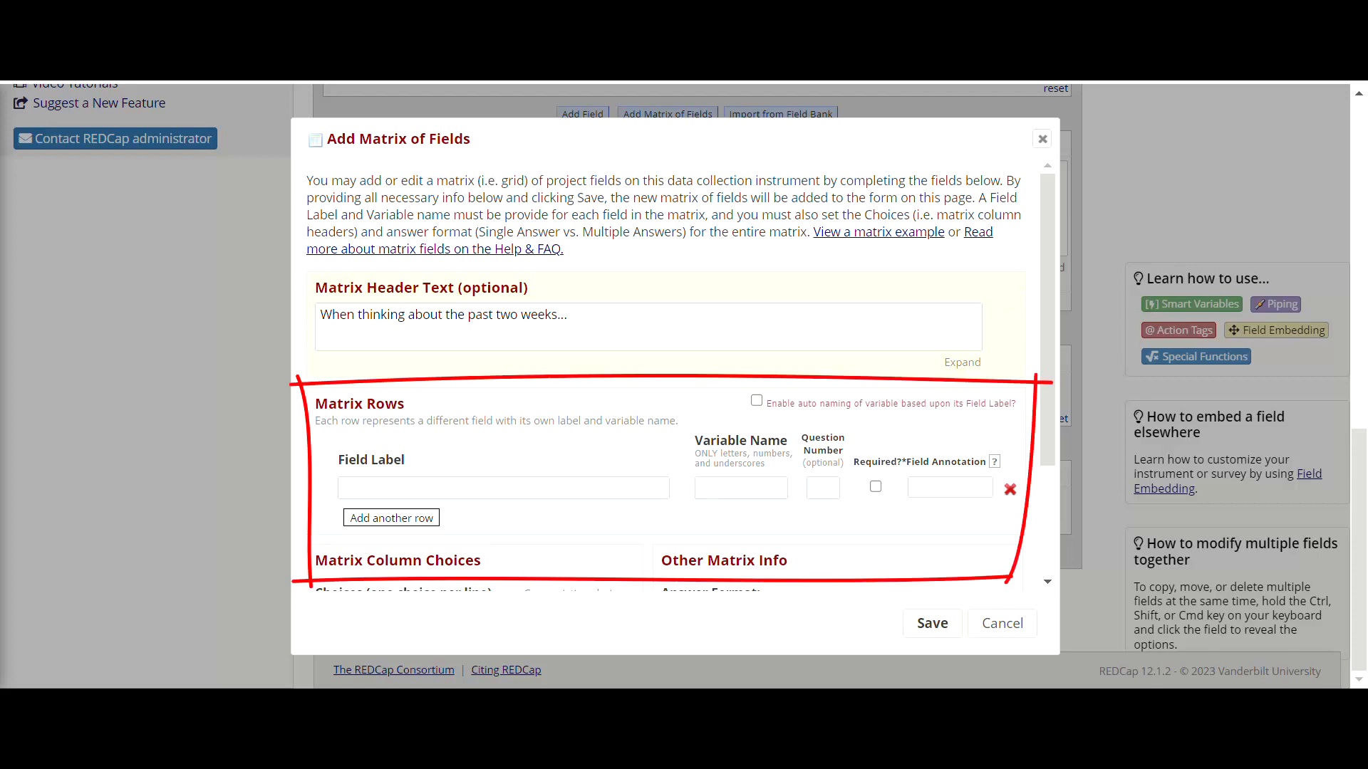
Fill the first matrix row with the label "I feel sad most days" and variable name dep1, and add a second blank row.
left_click(345, 488)
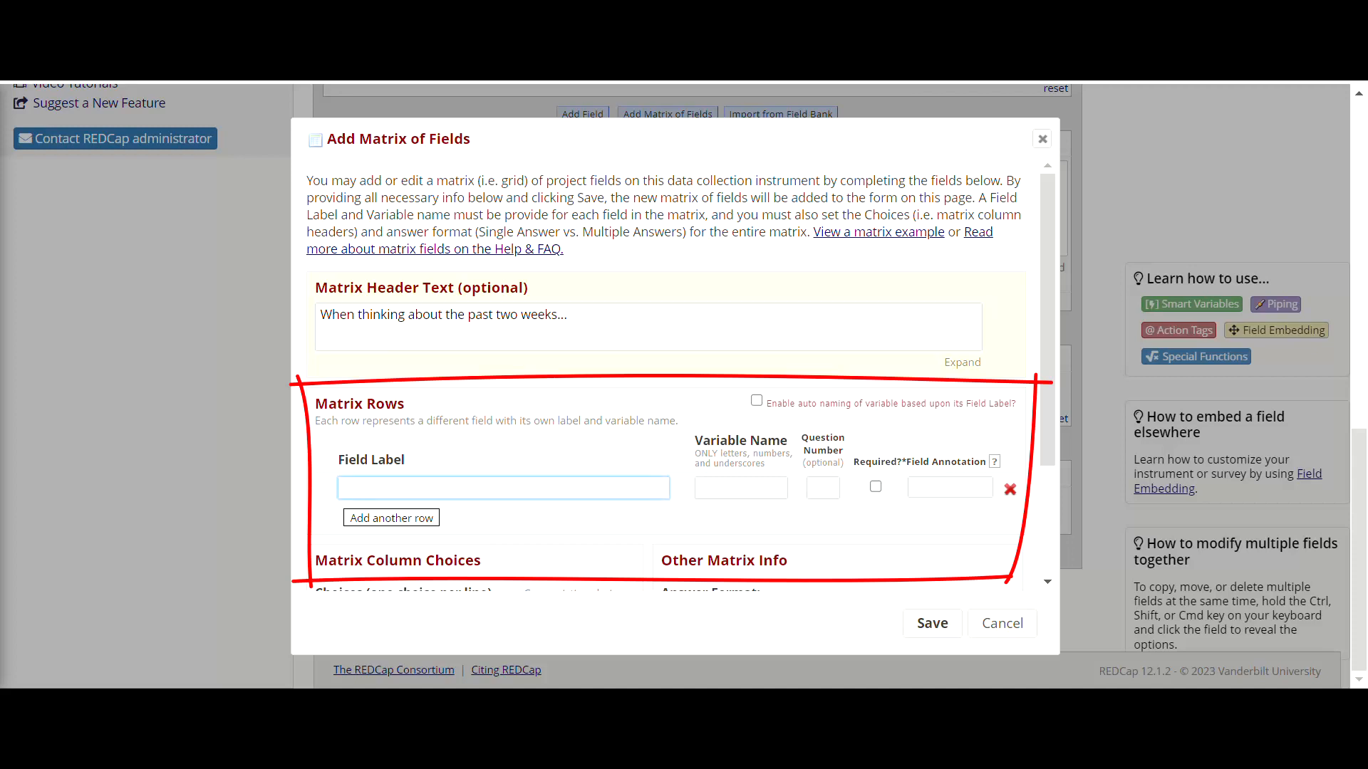
type("I feel sad most days")
key("Tab")
type("dep1")
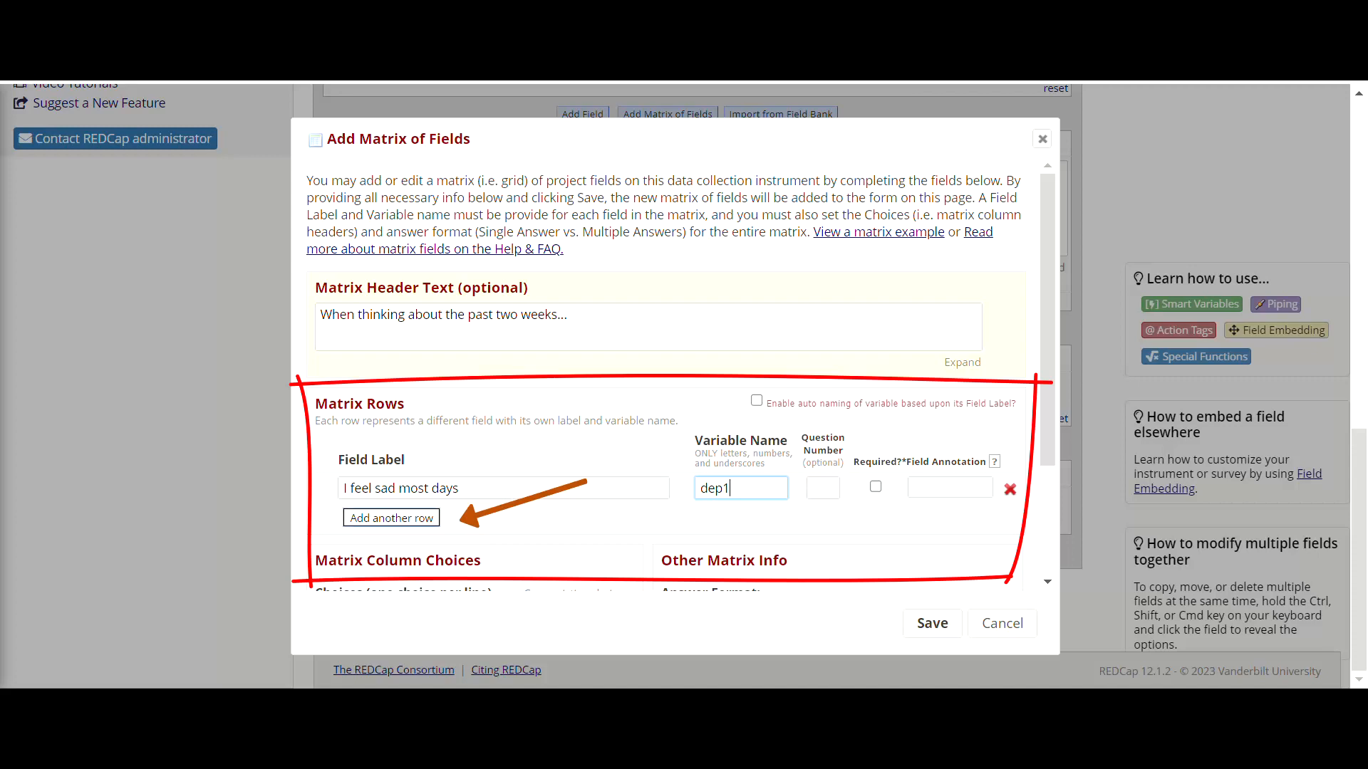
left_click(391, 518)
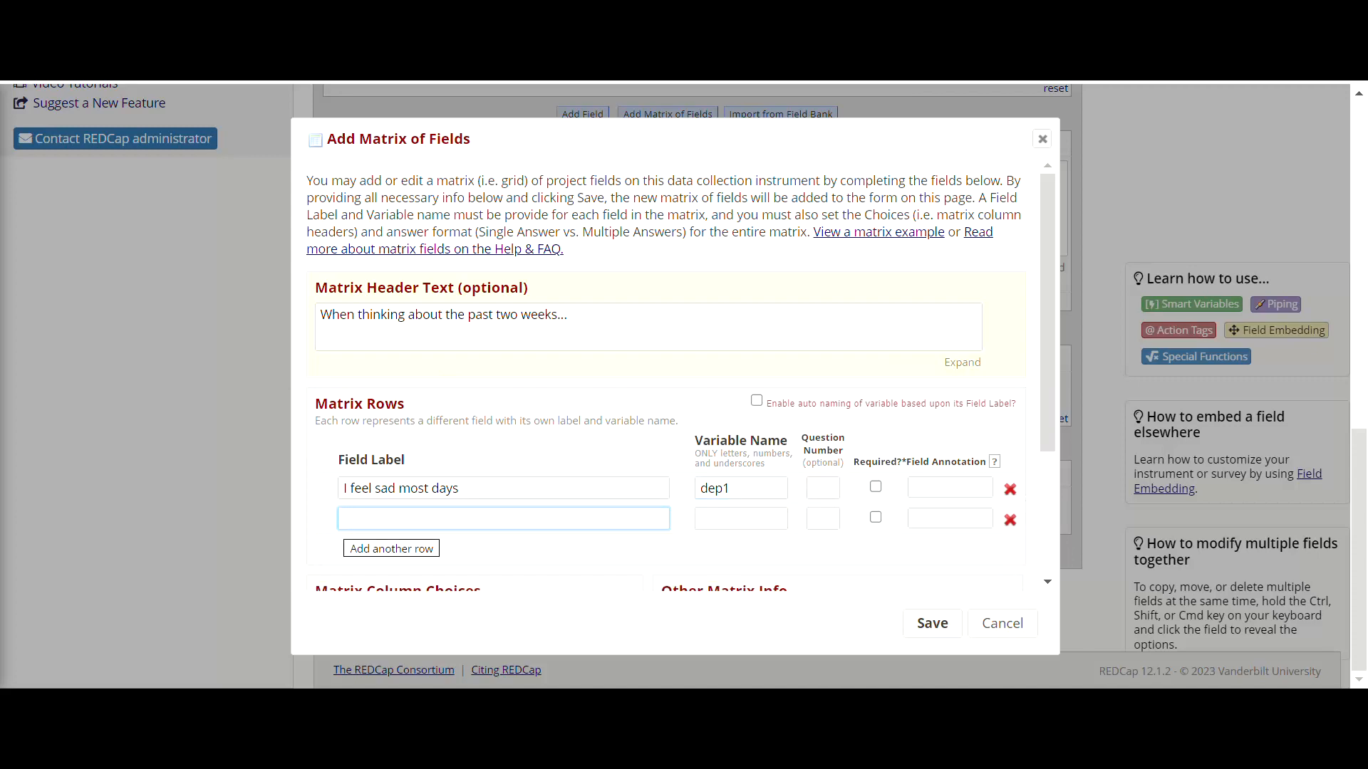
Enter the matrix column choices "0, never" and "1, sometimes" on separate lines.
scroll(680, 374, "down", 3)
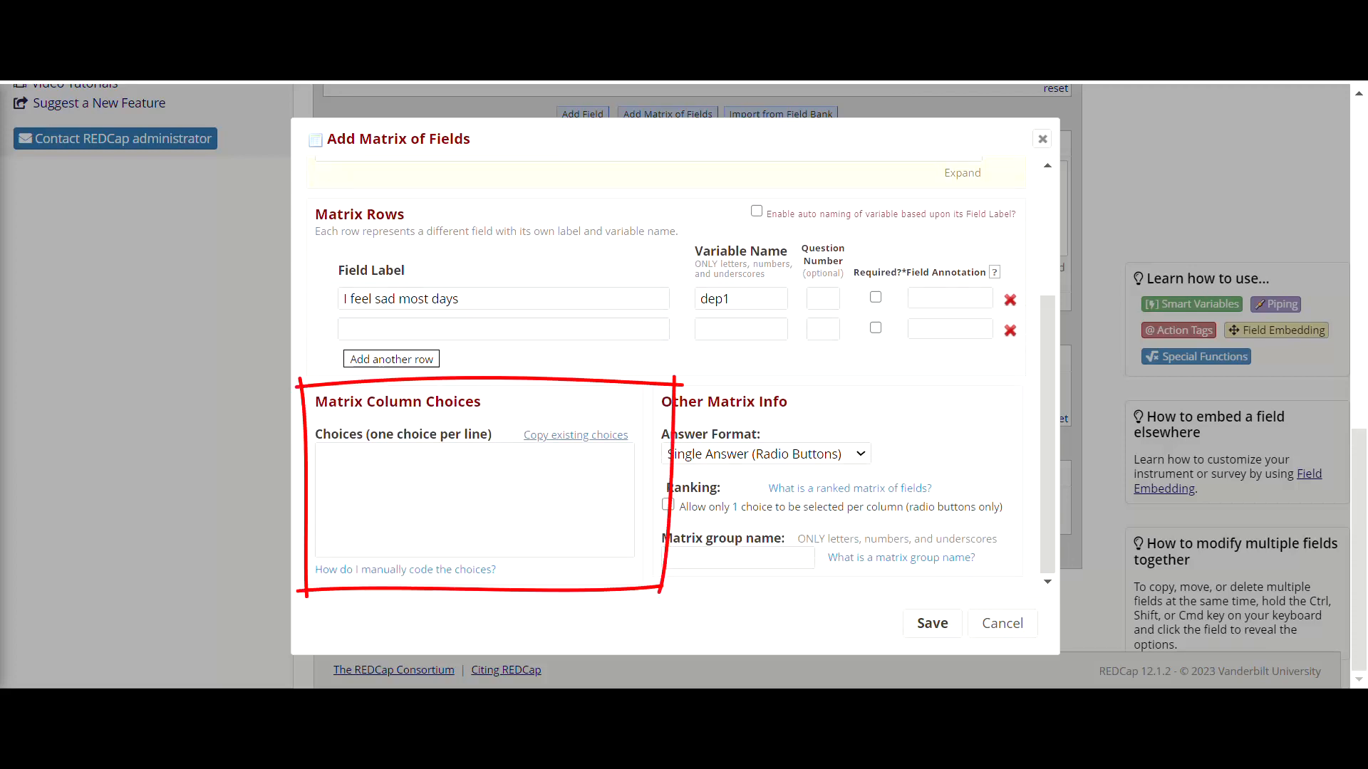
left_click(474, 500)
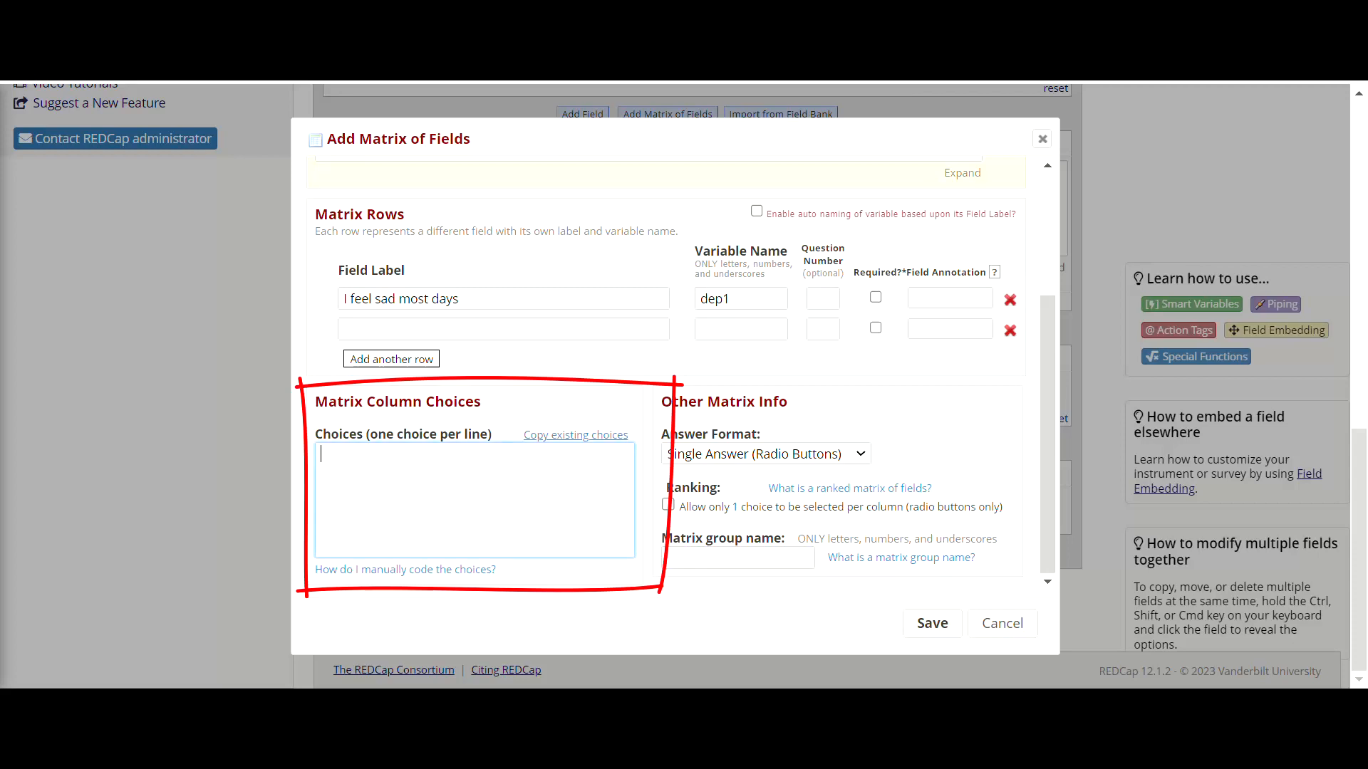
type("0, never")
type(" 1, sometime")
type("s")
Keep the matrix answer format as Single Answer (Radio Buttons) and name the matrix group dep.
left_click(766, 453)
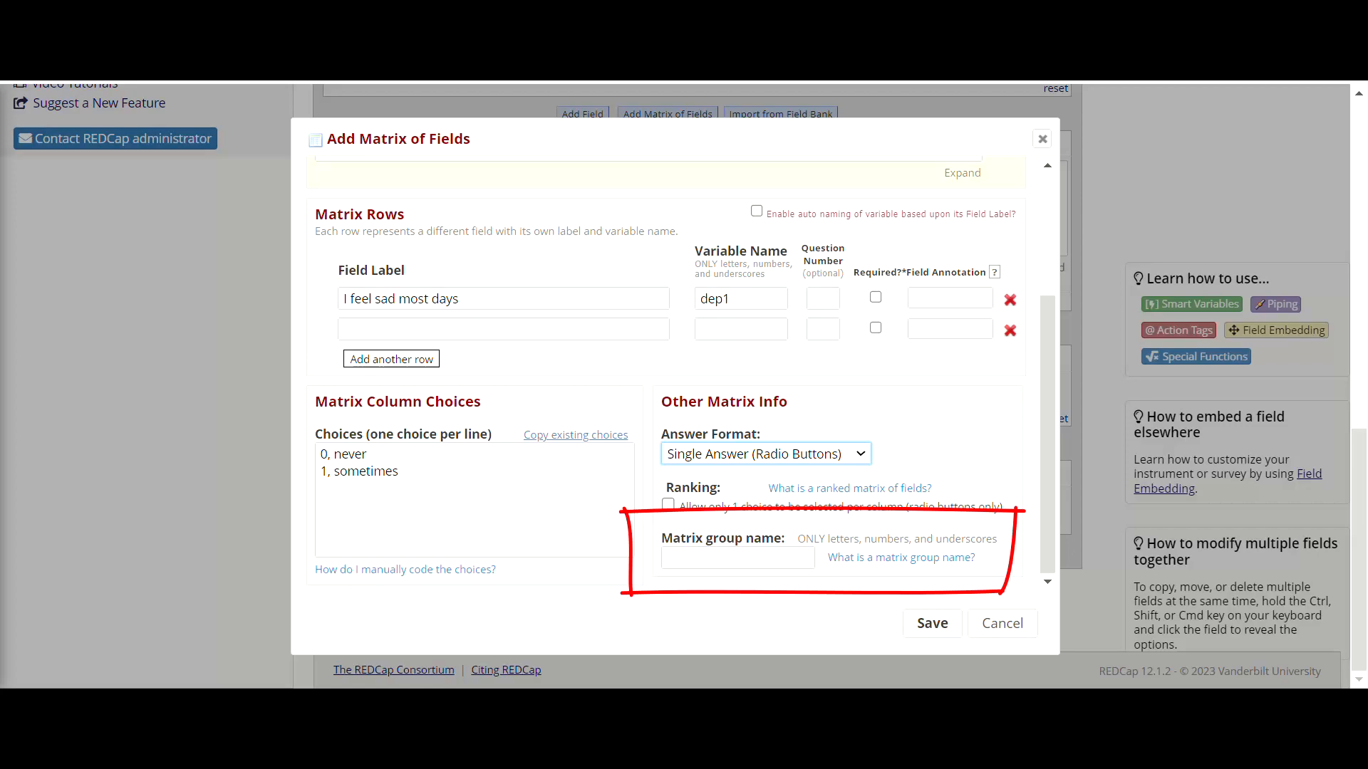
left_click(738, 558)
type("dep")
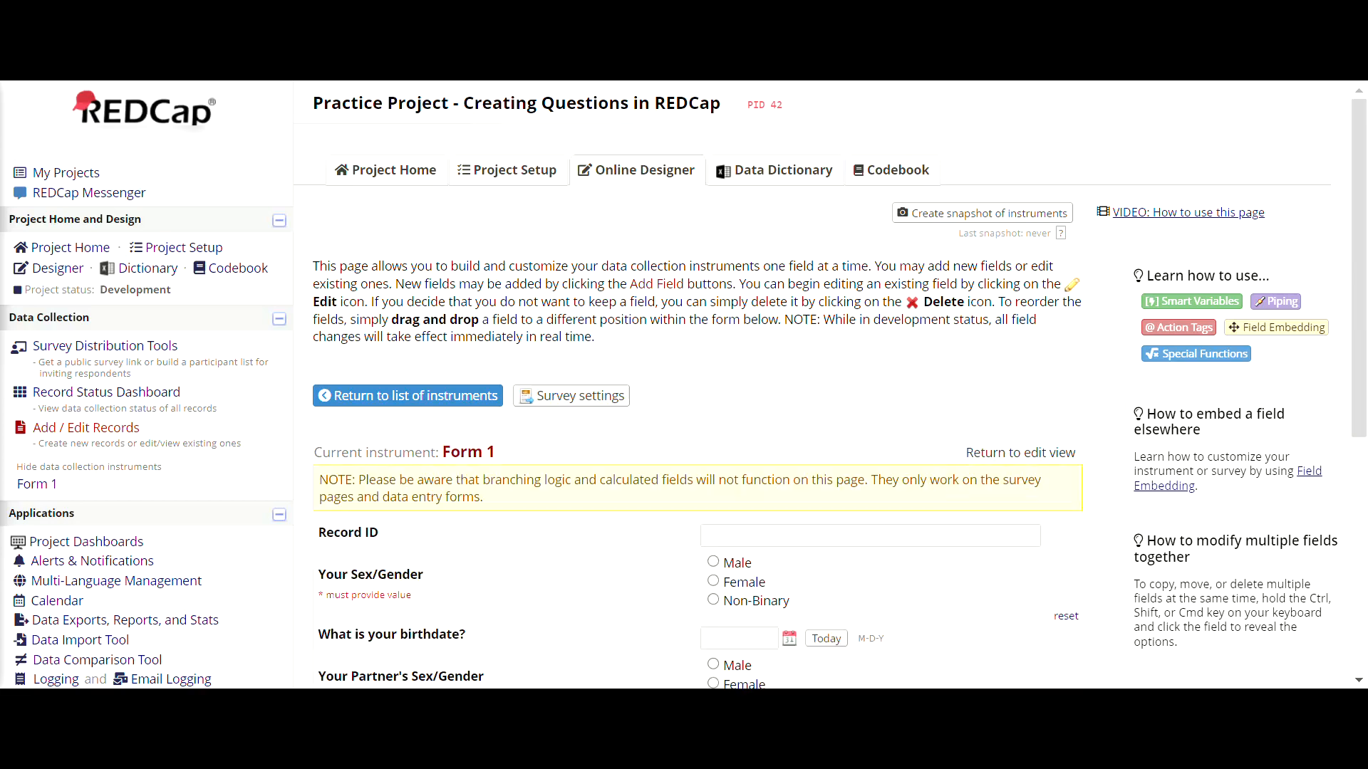
Look through the preview of the Form 1 questions and return to the edit view.
scroll(684, 385, "down", 2)
scroll(683, 384, "down", 5)
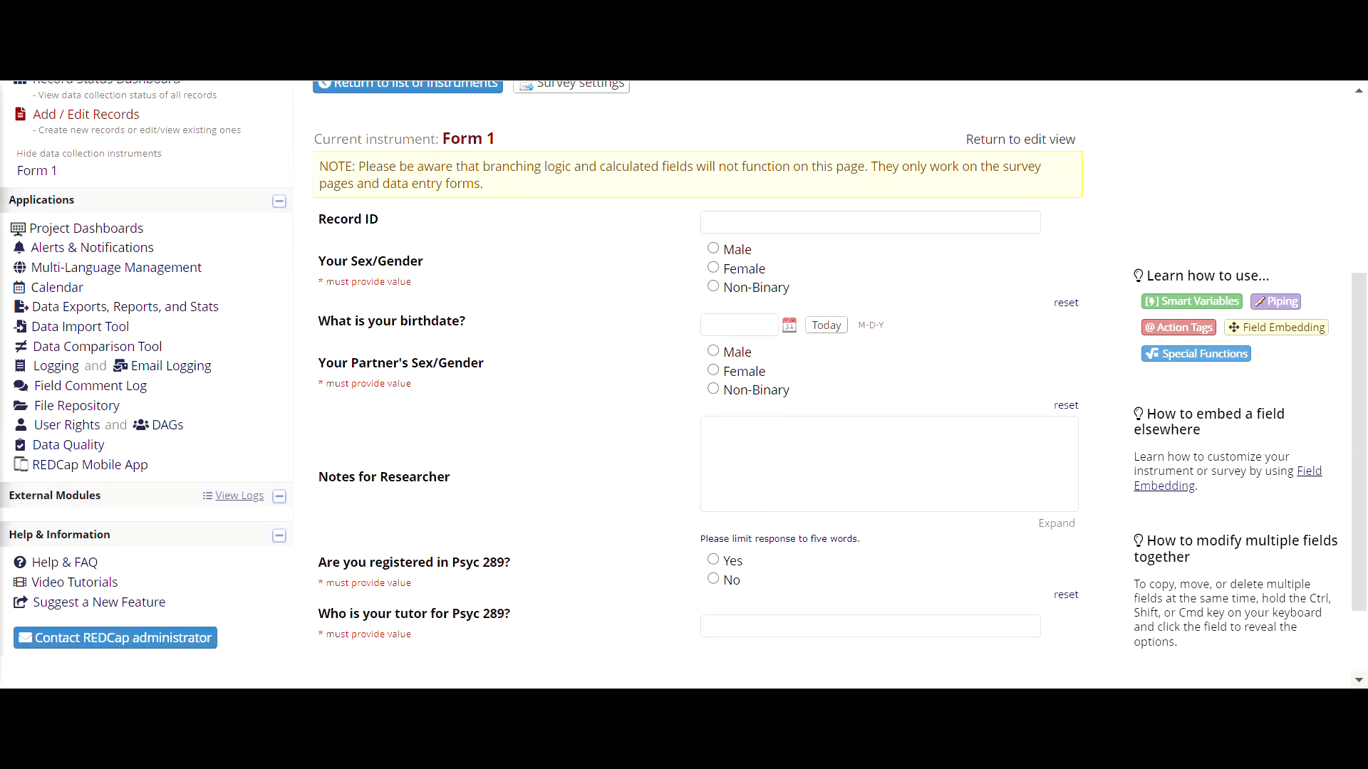
scroll(684, 384, "up", 5)
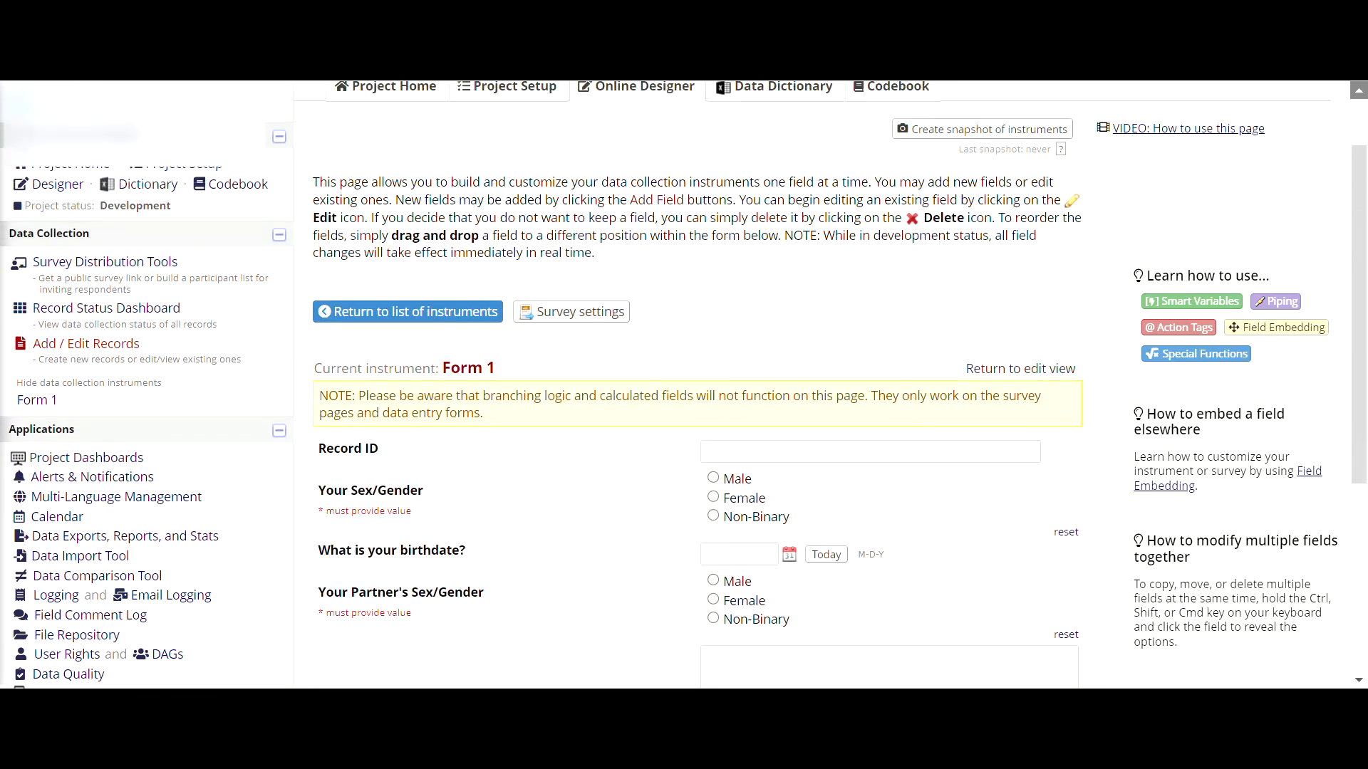
left_click(1020, 453)
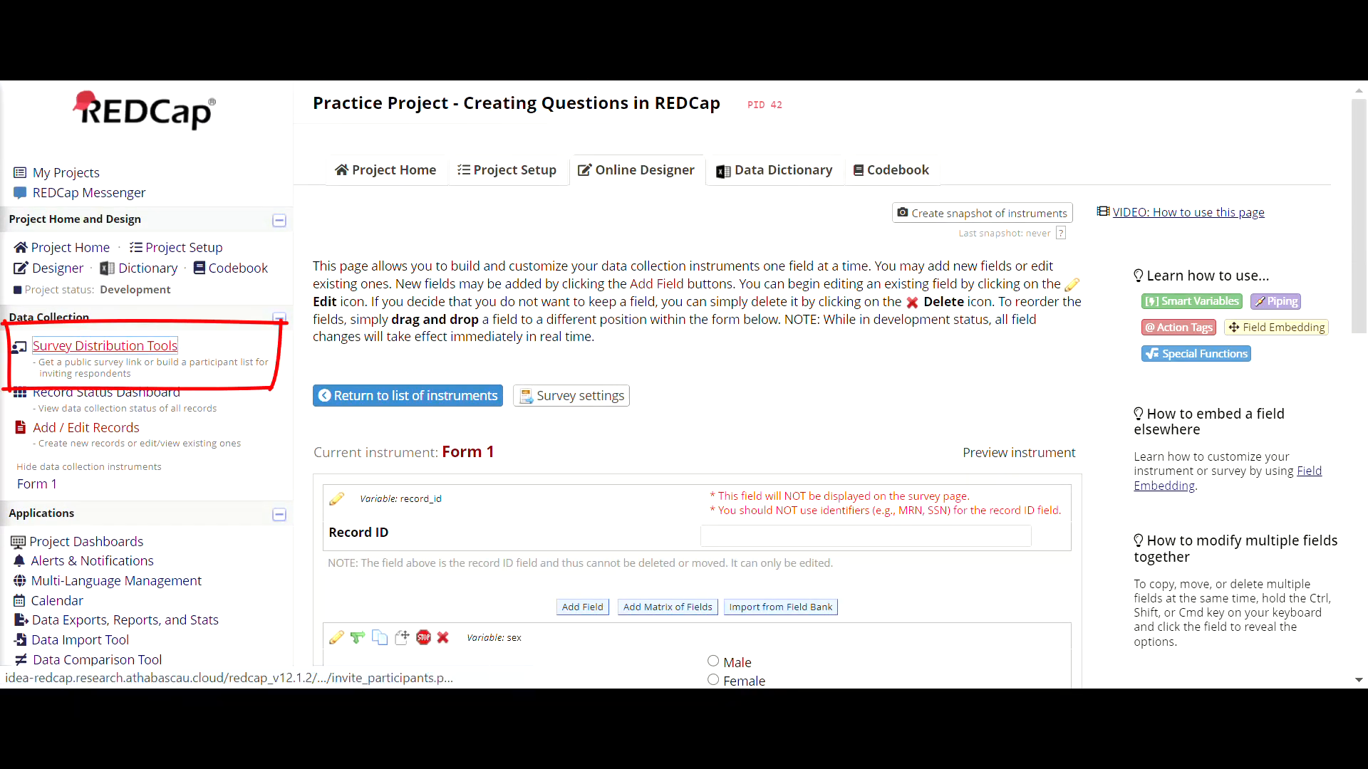
Open the Survey Distribution Tools page for the project's public survey link.
left_click(105, 346)
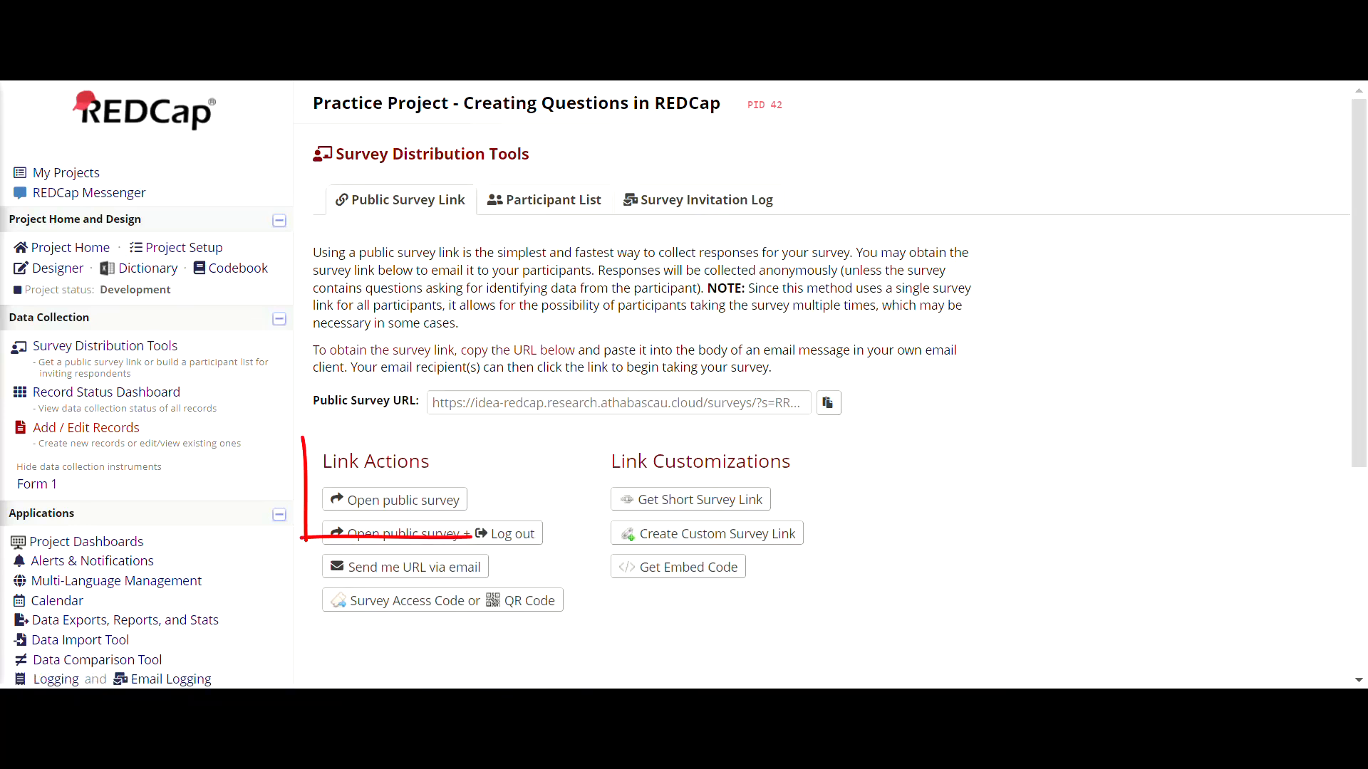